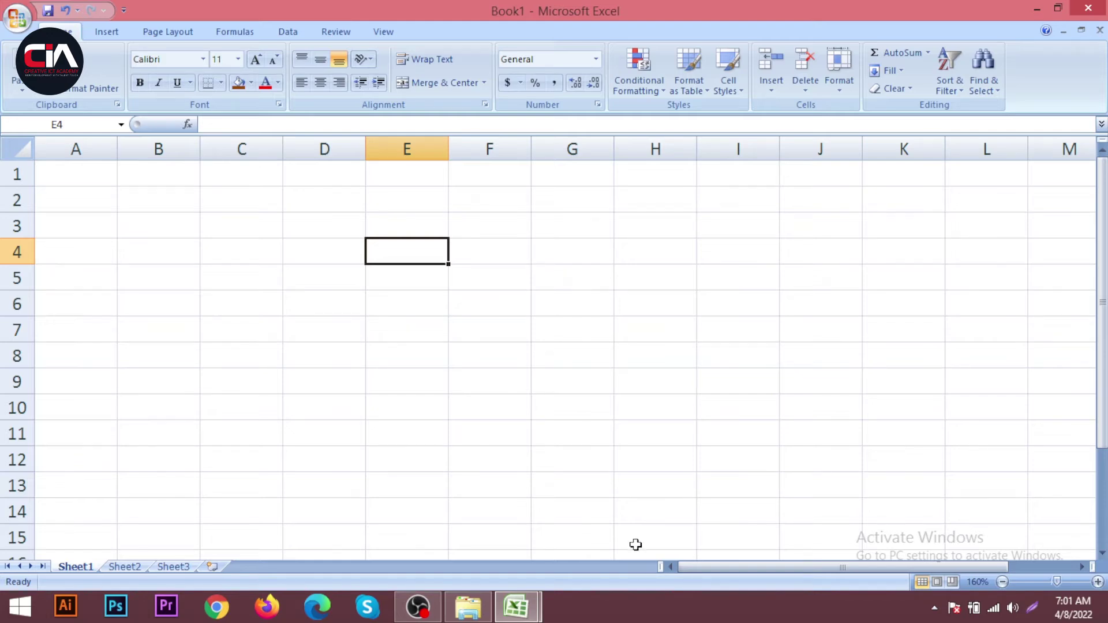
# Switch to the Student data Entry Form workbook
pyautogui.moveTo(516, 606)
pyautogui.click(473, 525)
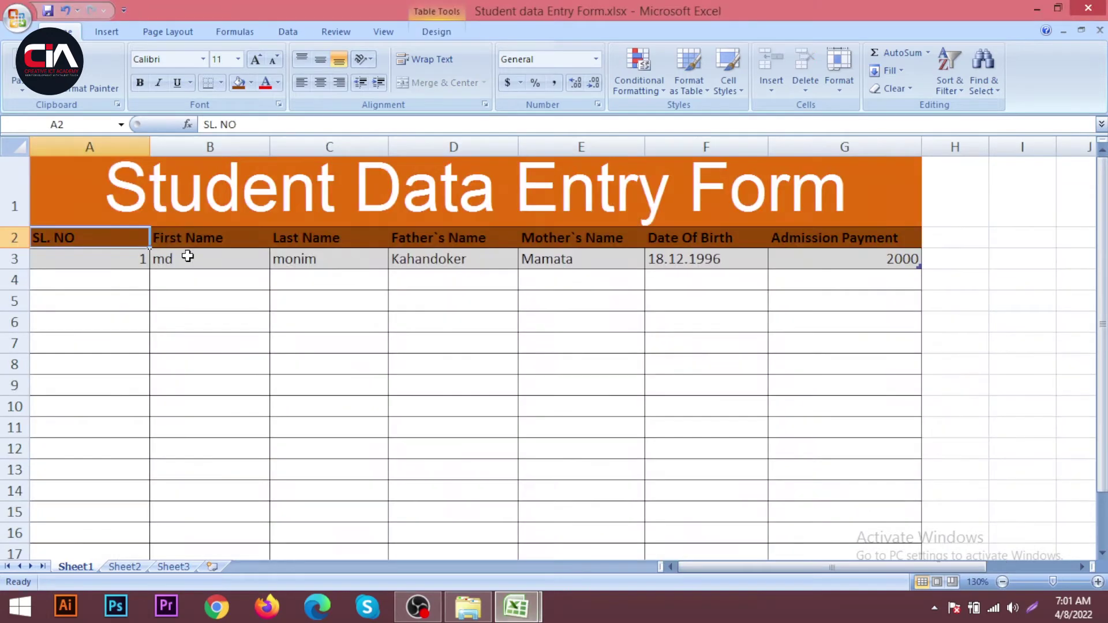
pyautogui.click(154, 256)
pyautogui.click(192, 276)
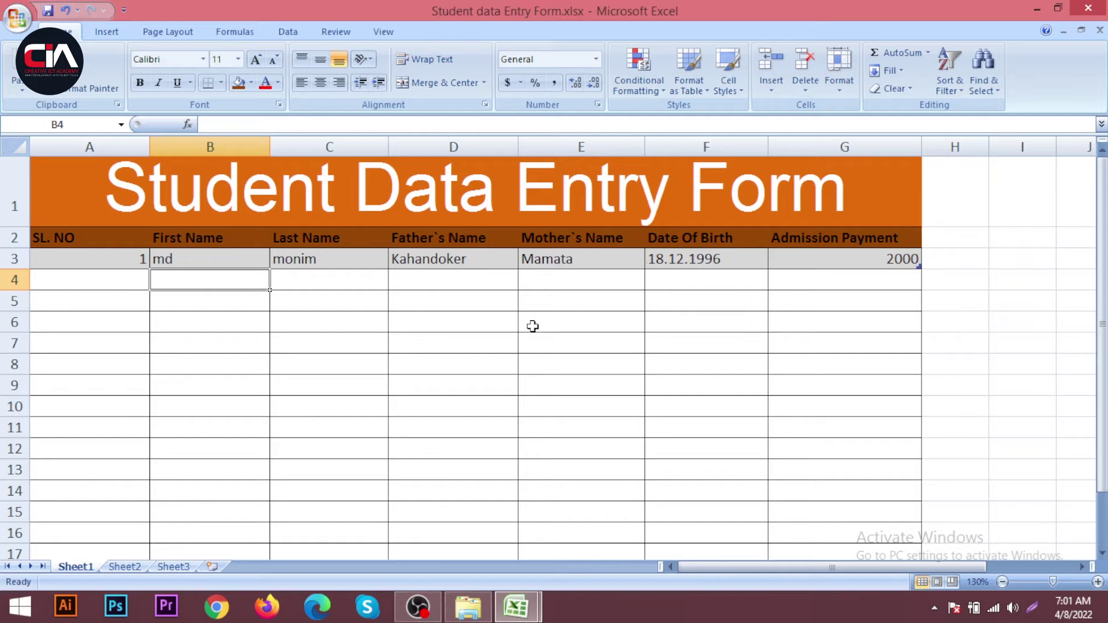
pyautogui.click(362, 303)
# Start the second student record in row 4 with serial number 2 and the student's first name
pyautogui.click(121, 286)
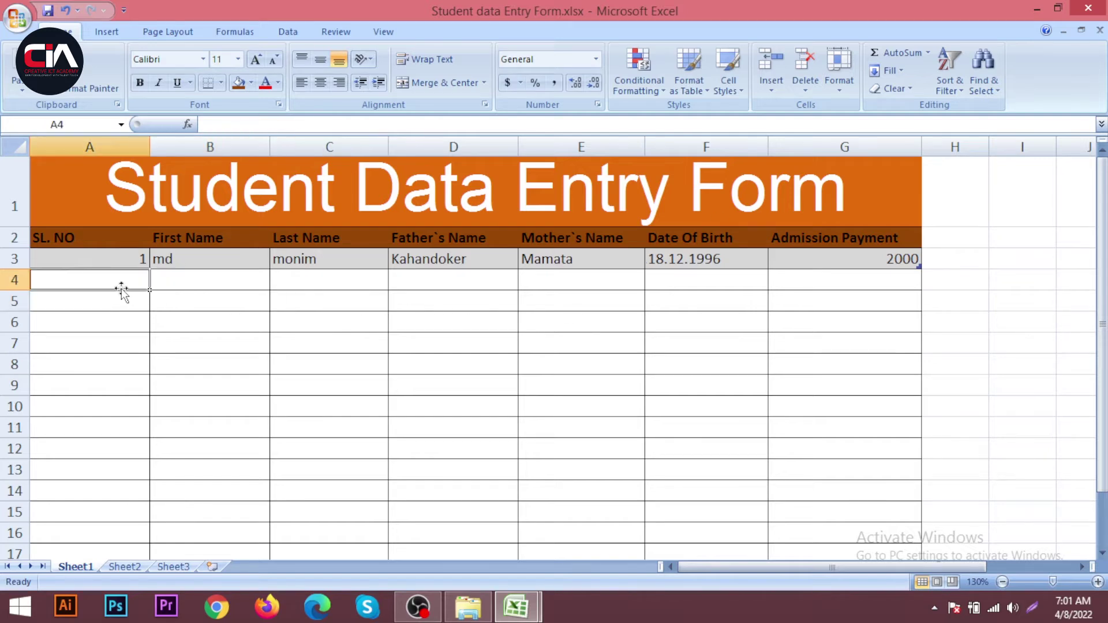
pyautogui.write('2')
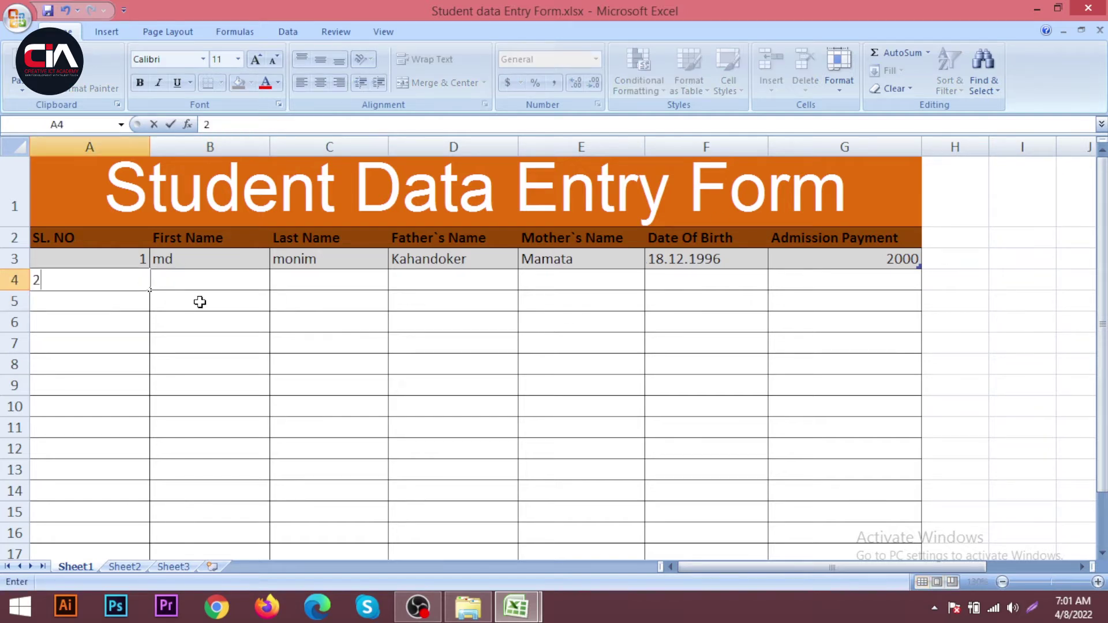
pyautogui.click(218, 287)
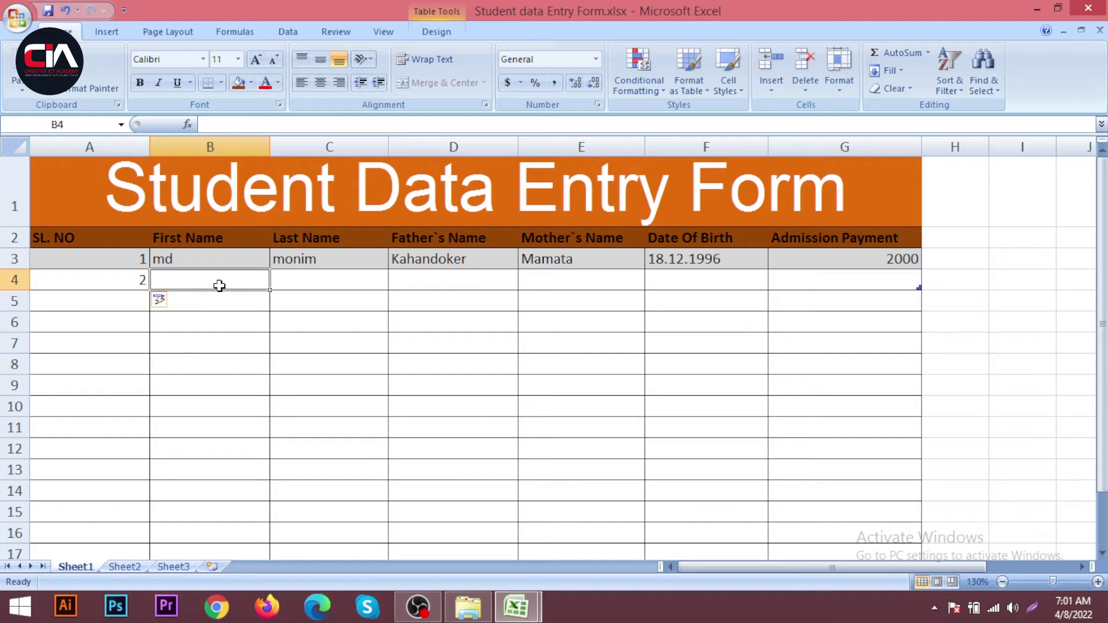
pyautogui.write('emon')
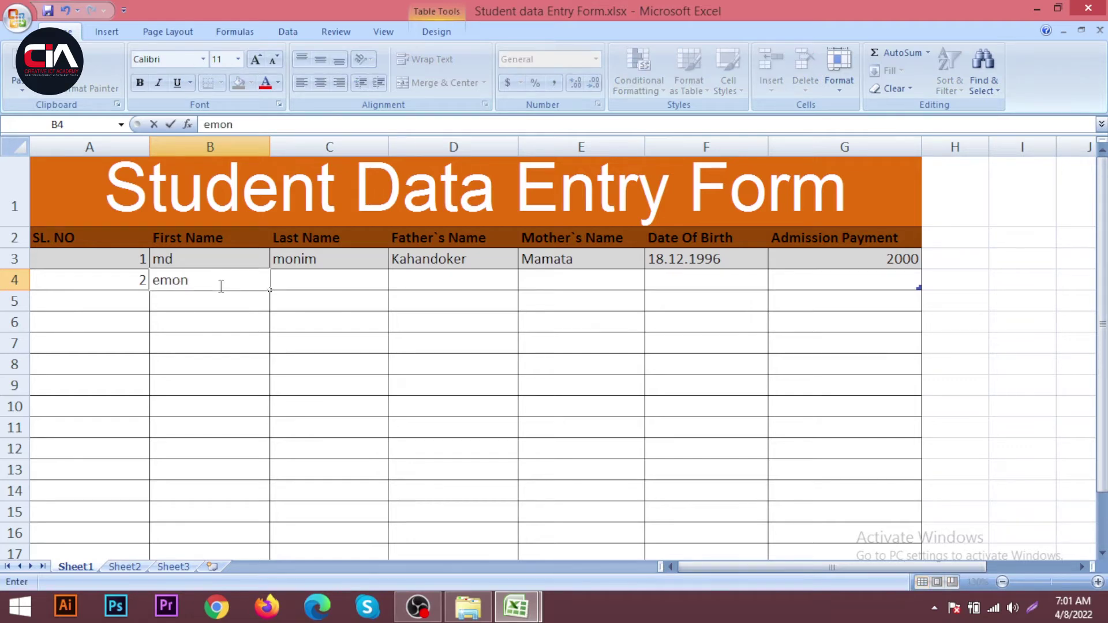
pyautogui.press('Tab')
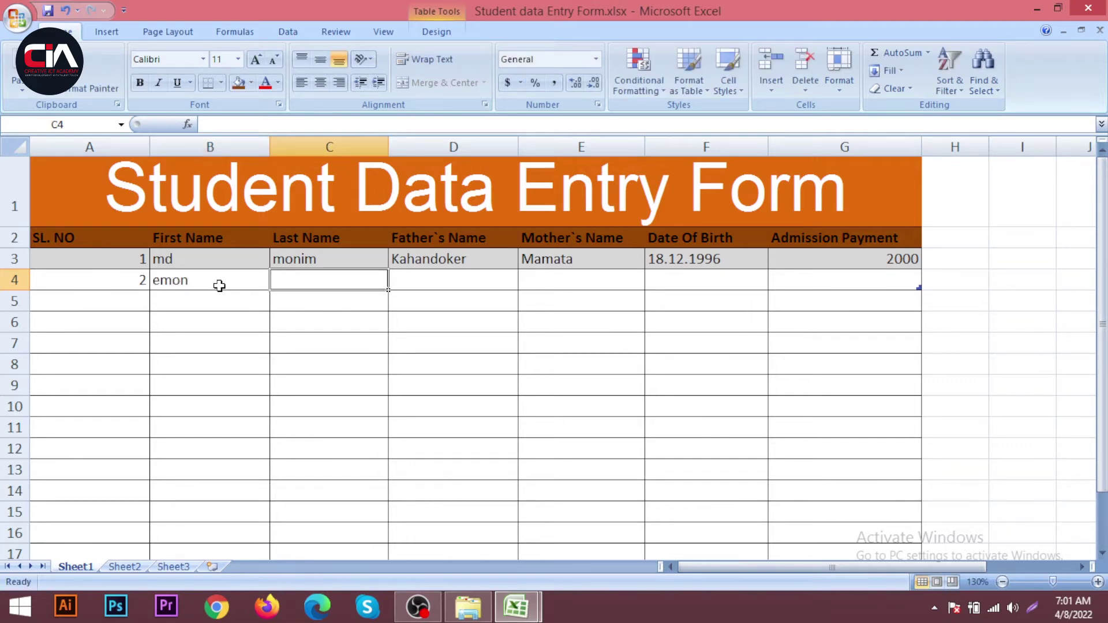
# Fill C4 to G4 of the second record with the placeholder texts jfhsdj, fgfdgsd, fgsd, gsdfg and dfgdfg
pyautogui.write('jfhsdj')
pyautogui.press('Tab')
pyautogui.write('fgfdgsd')
pyautogui.press('Tab')
pyautogui.write('fgsd')
pyautogui.press('Tab')
pyautogui.write('gsdfg')
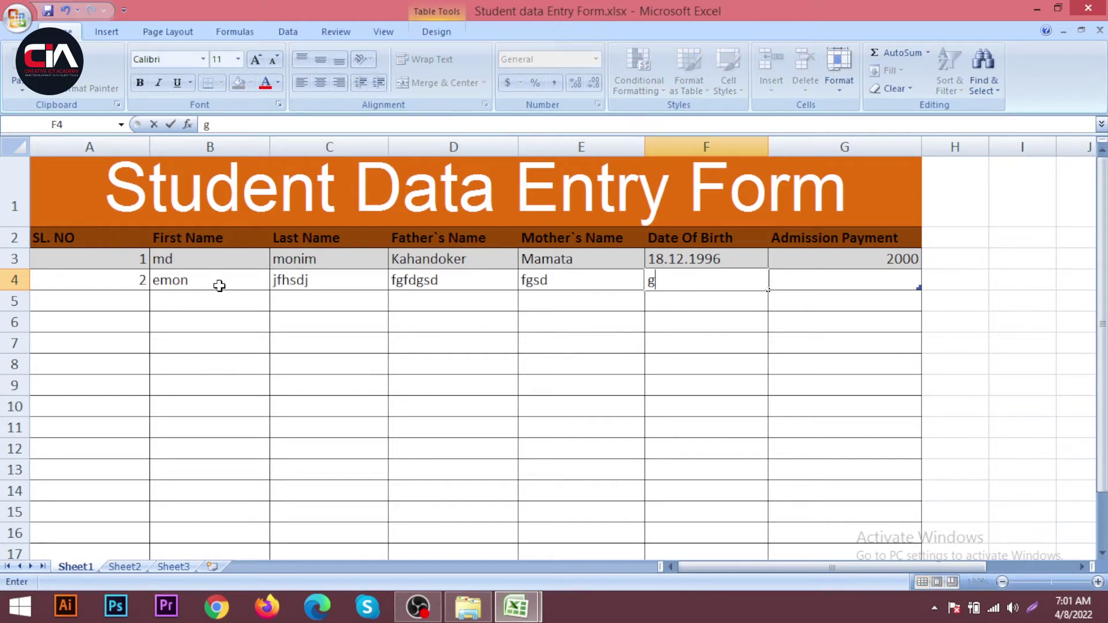
pyautogui.press('Tab')
pyautogui.write('dfgdfg')
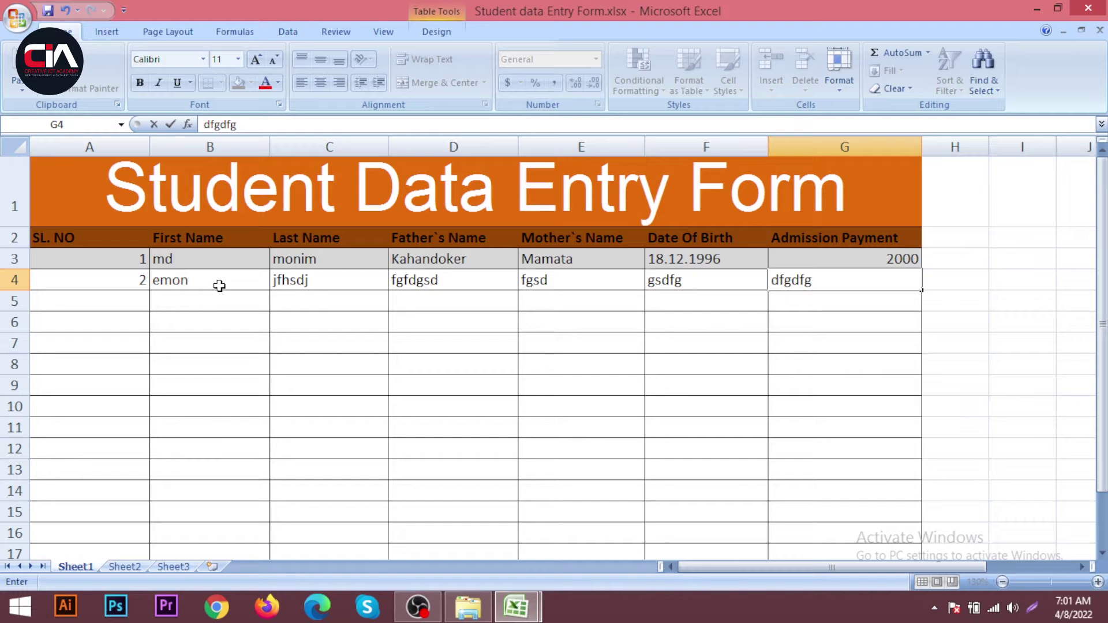
pyautogui.click(258, 298)
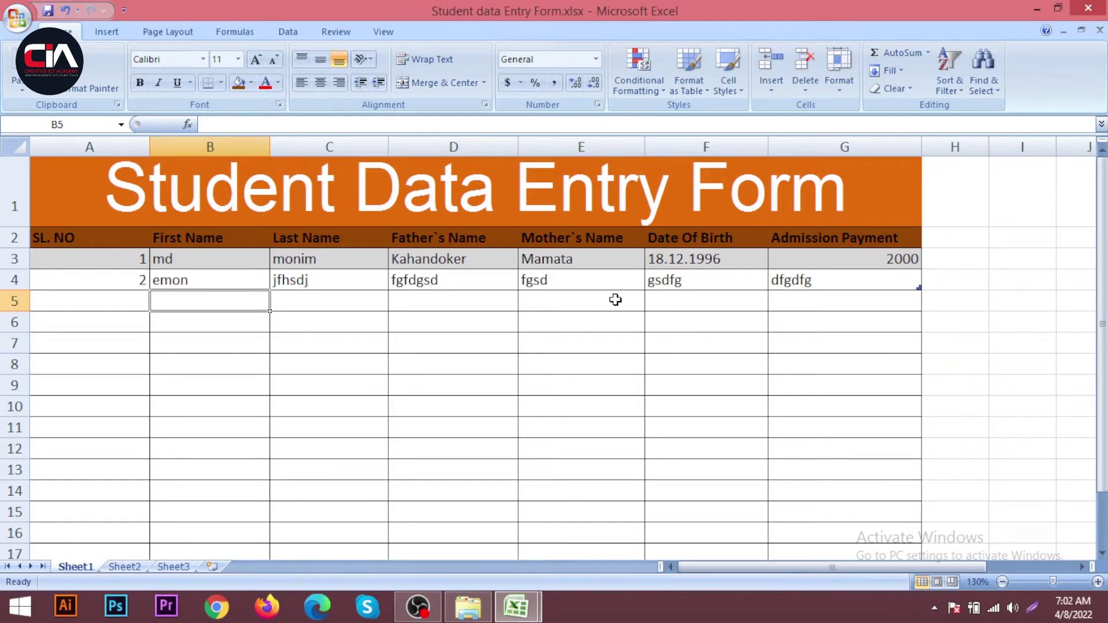
pyautogui.moveTo(99, 292); pyautogui.dragTo(766, 473)
pyautogui.click(883, 424)
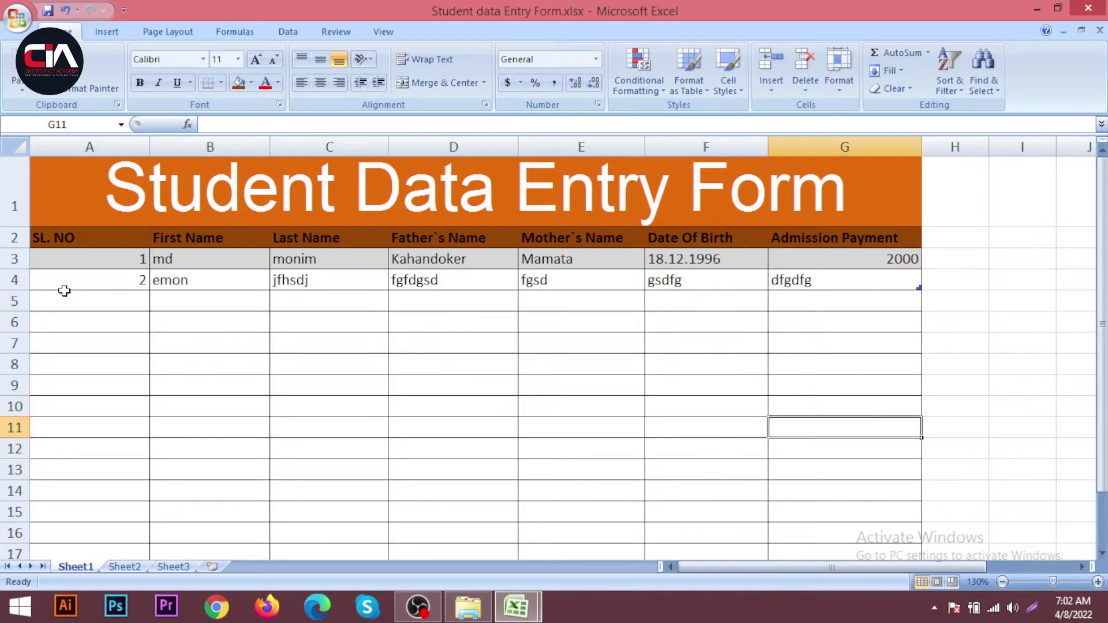
pyautogui.moveTo(61, 256); pyautogui.dragTo(87, 281)
pyautogui.moveTo(170, 318); pyautogui.dragTo(833, 460)
pyautogui.click(733, 435)
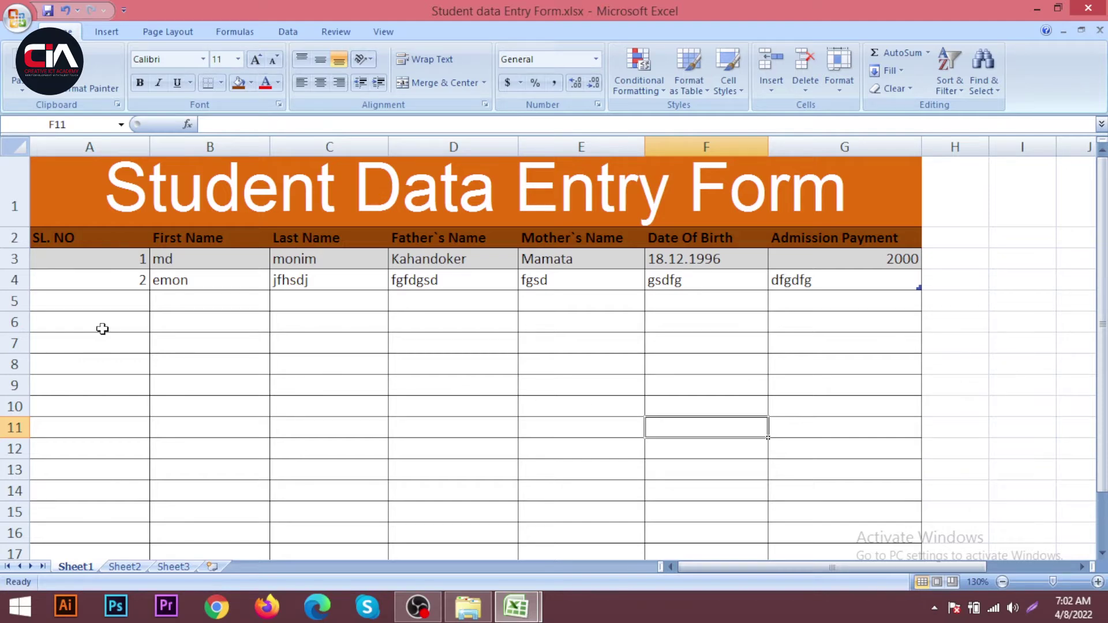
pyautogui.click(107, 306)
pyautogui.click(186, 308)
pyautogui.click(349, 300)
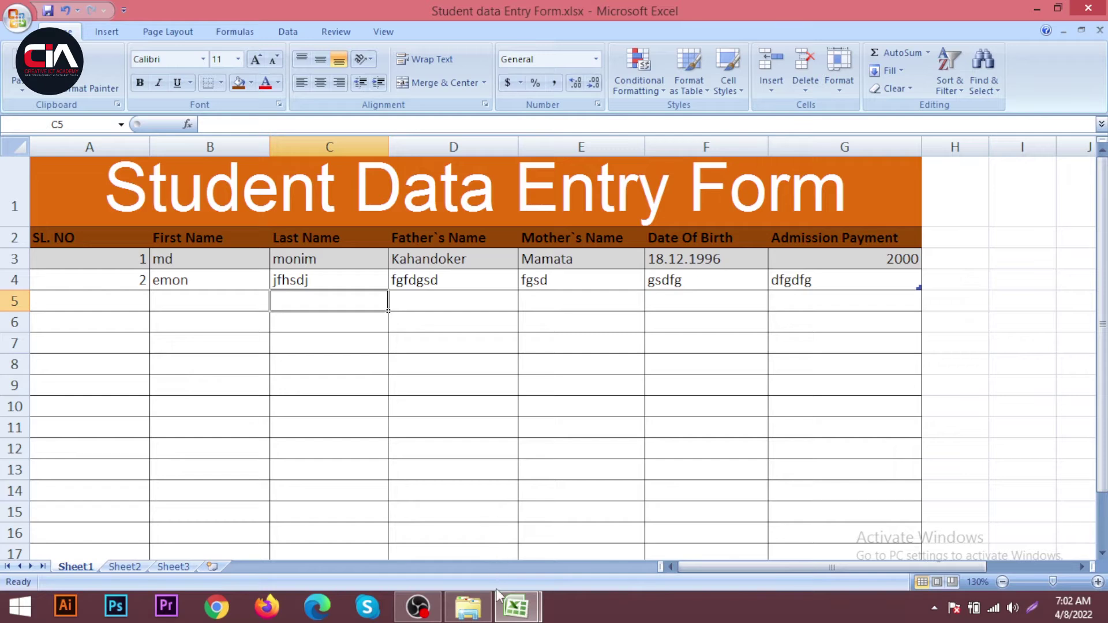
# Switch back to the blank Book1 workbook
pyautogui.moveTo(516, 607)
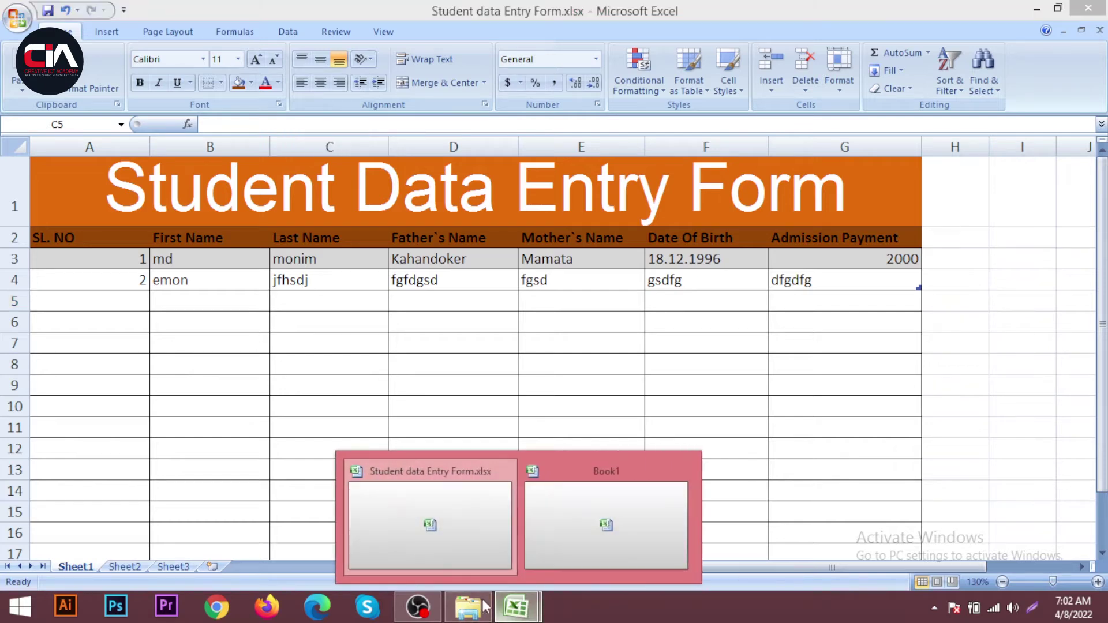
pyautogui.click(552, 527)
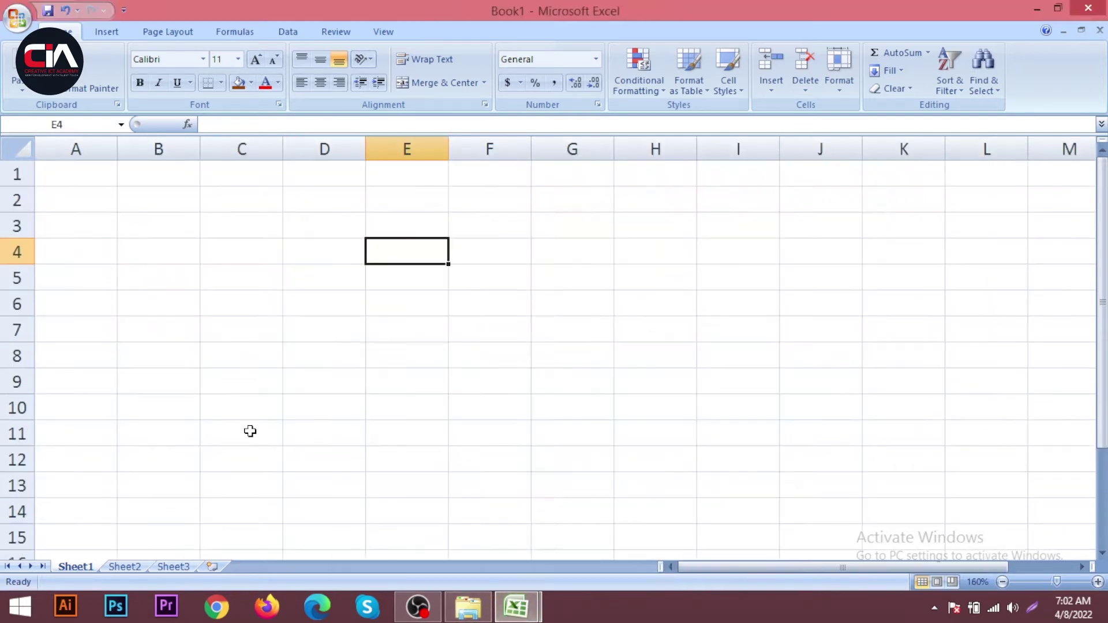
pyautogui.click(95, 179)
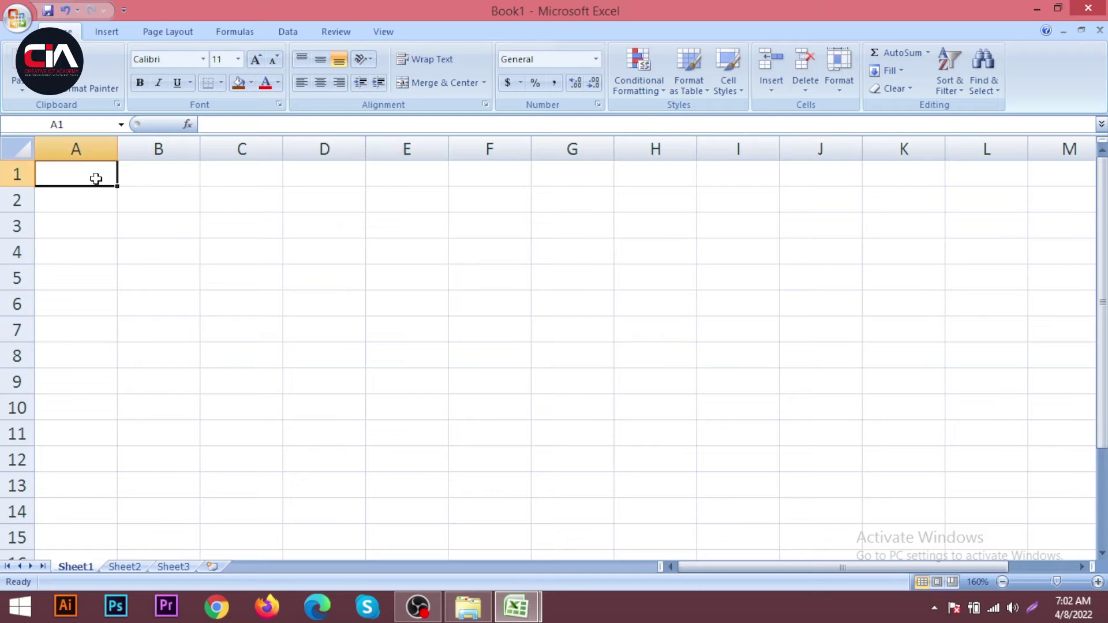
pyautogui.click(176, 234)
pyautogui.click(246, 223)
# Enter the column headings Sl No., Name and Address in cells B3 to D3
pyautogui.click(149, 232)
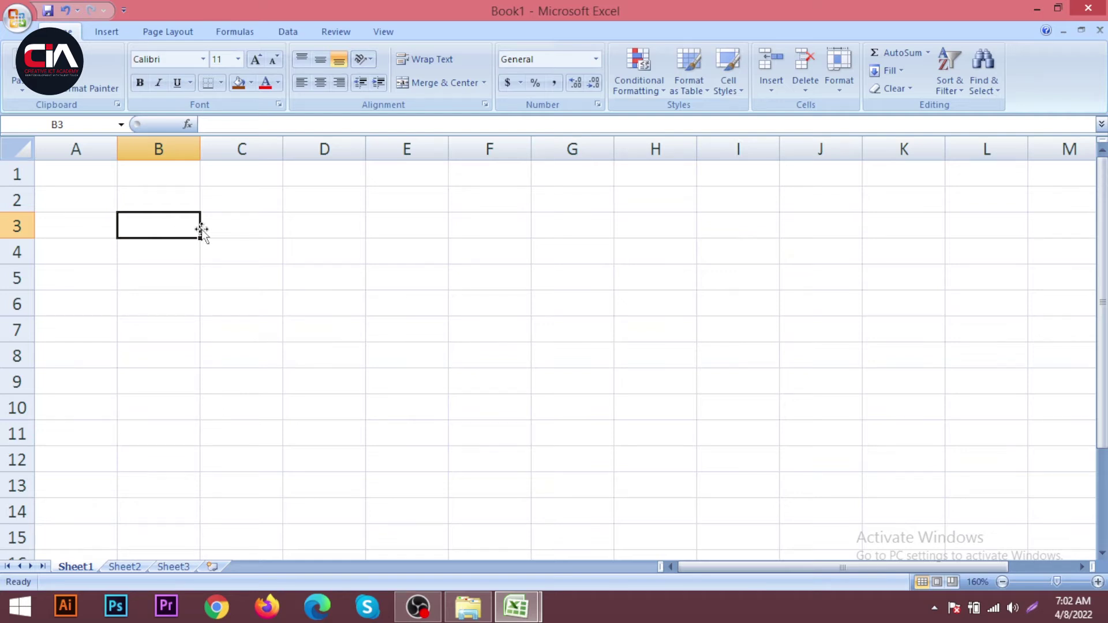
pyautogui.write('Slo')
pyautogui.press('BackSpace')
pyautogui.write('No.')
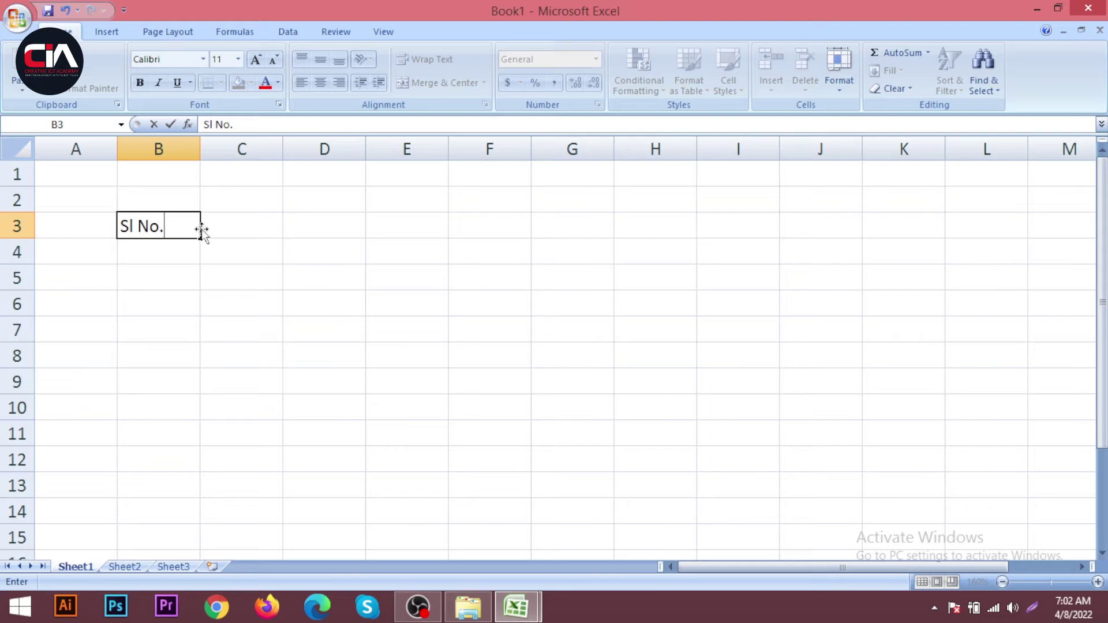
pyautogui.press('Tab')
pyautogui.write('Name')
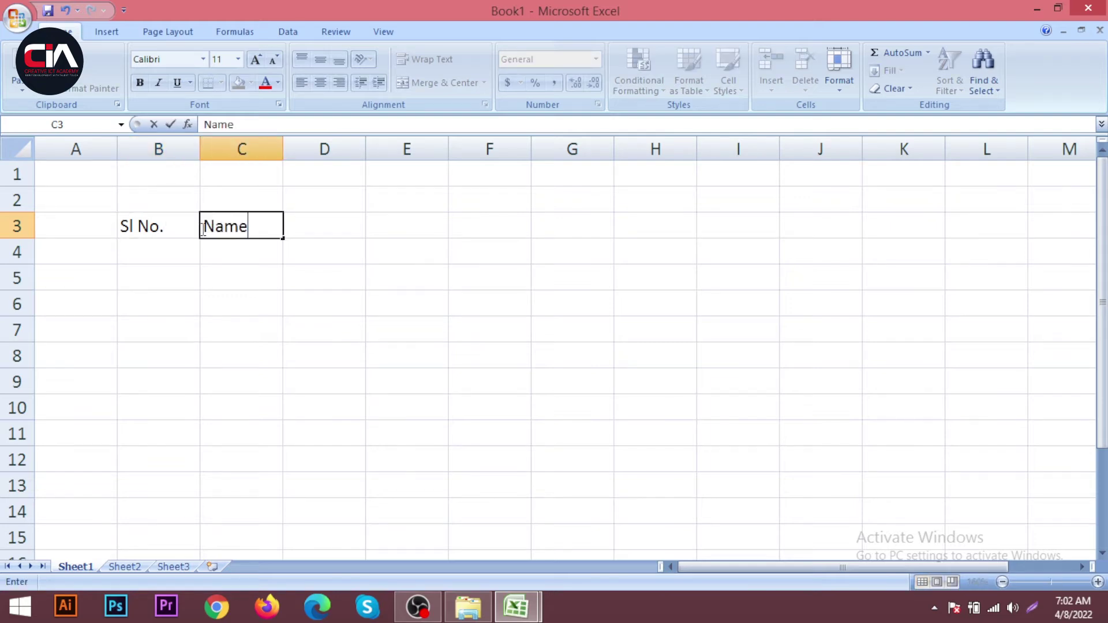
pyautogui.press('Tab')
pyautogui.write('Address')
pyautogui.press('Tab')
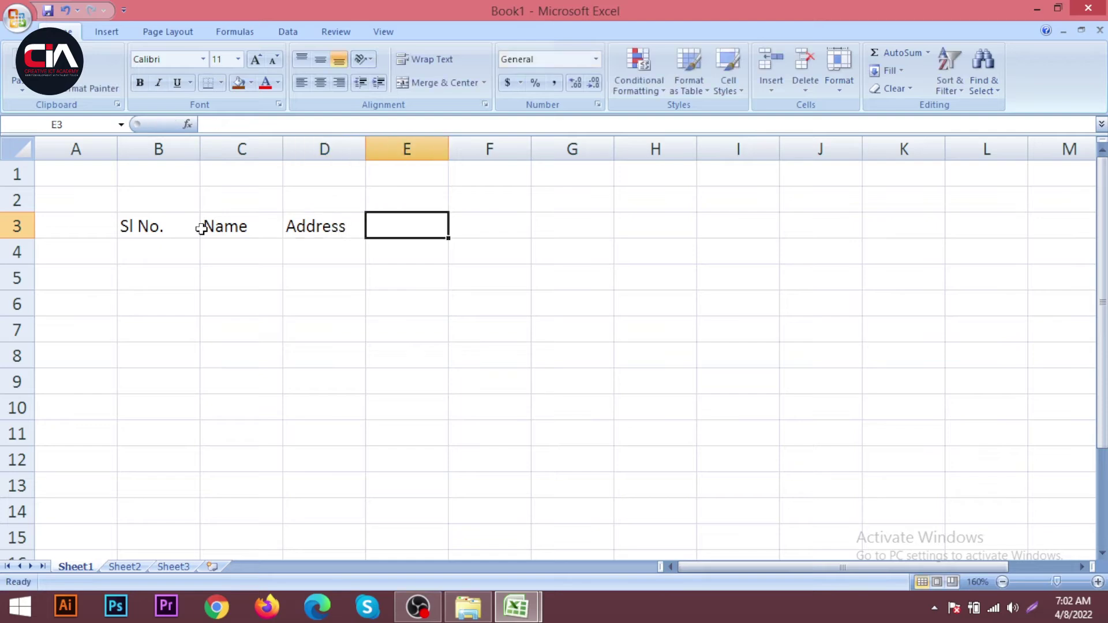
# Continue the heading row with phone, father's Name and Mother's name in cells E3 to G3
pyautogui.write('phone')
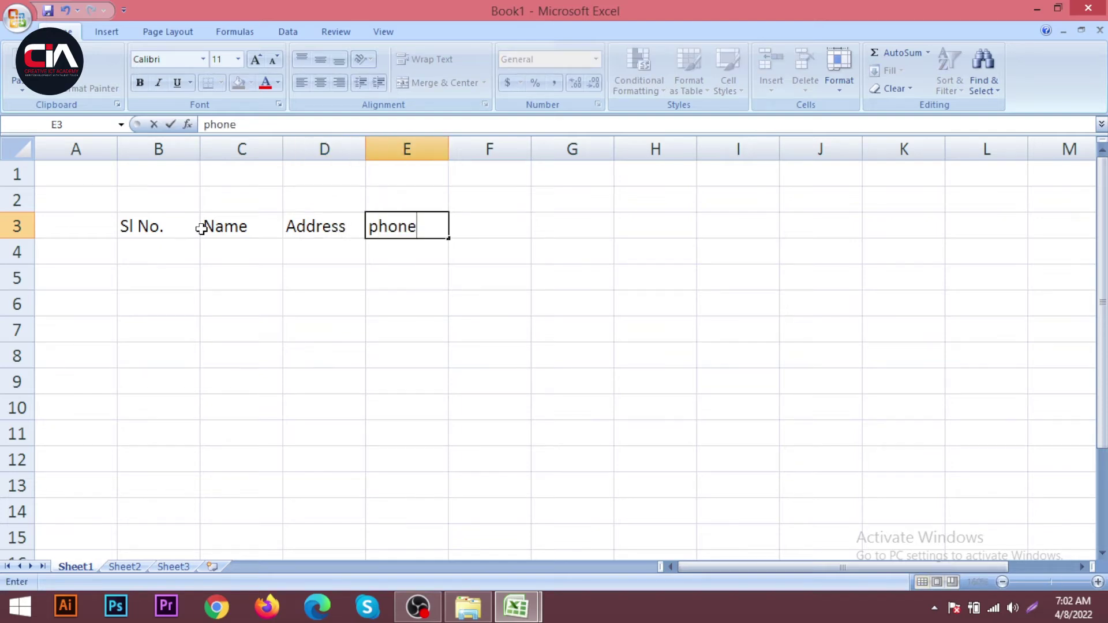
pyautogui.press('Tab')
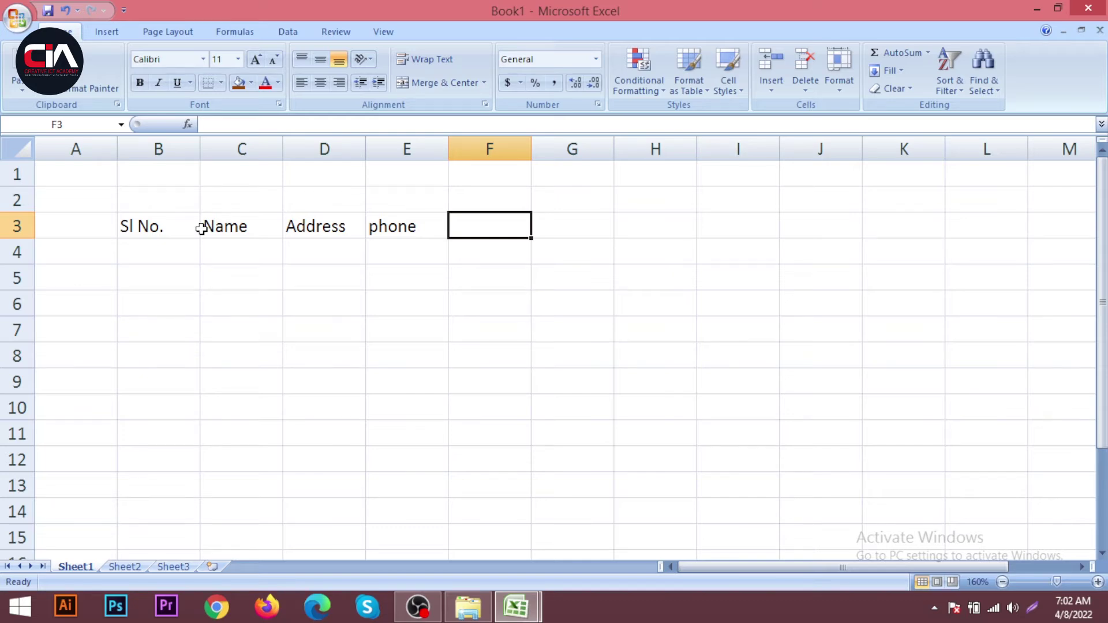
pyautogui.write("father's Name")
pyautogui.press('Tab')
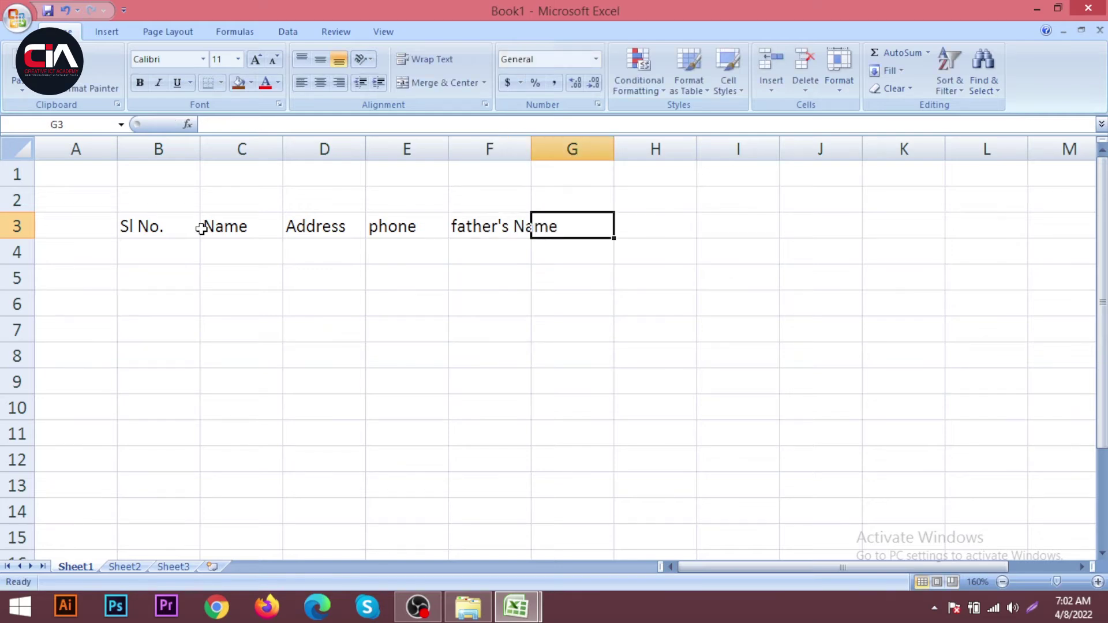
pyautogui.write('Mother')
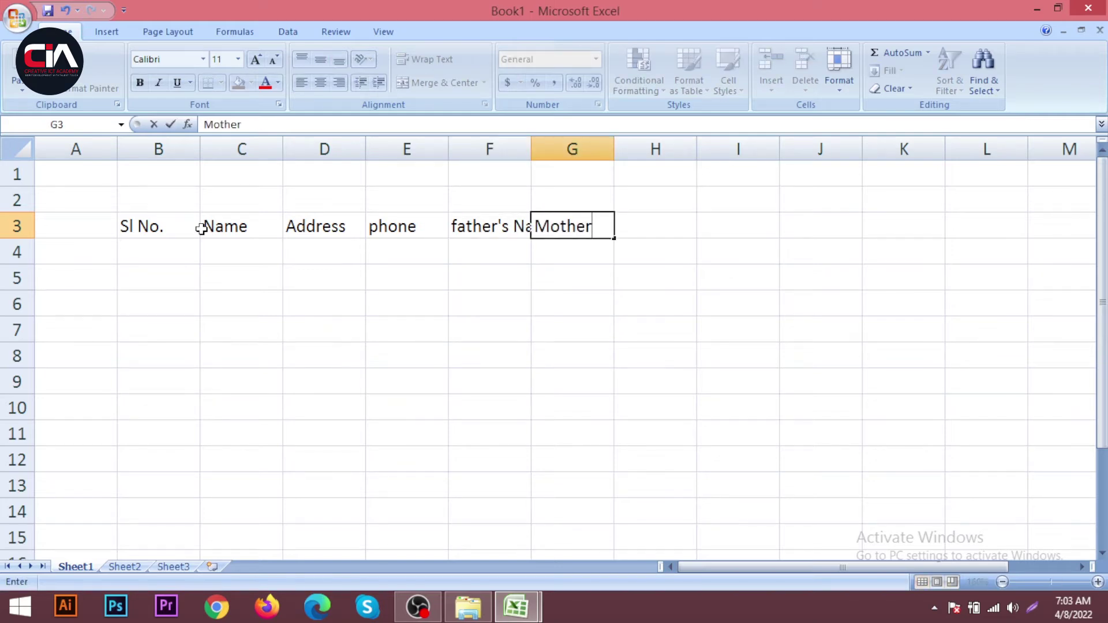
pyautogui.write("'s name")
pyautogui.press('Tab')
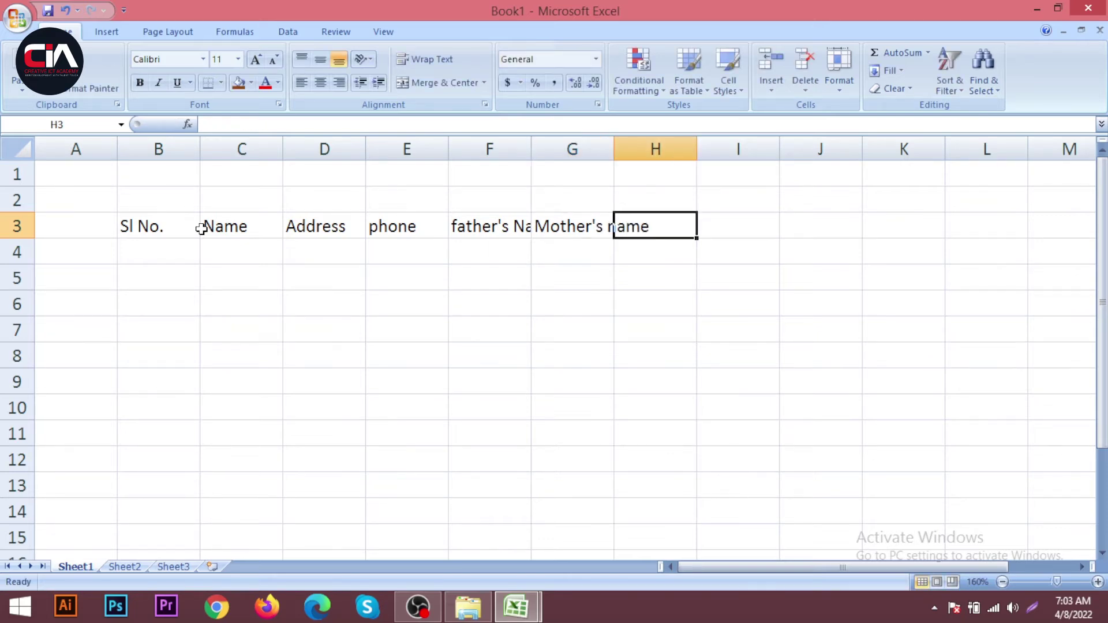
# Complete the heading row with Subject, Admission Date and payment in cells H3 to J3
pyautogui.write('S')
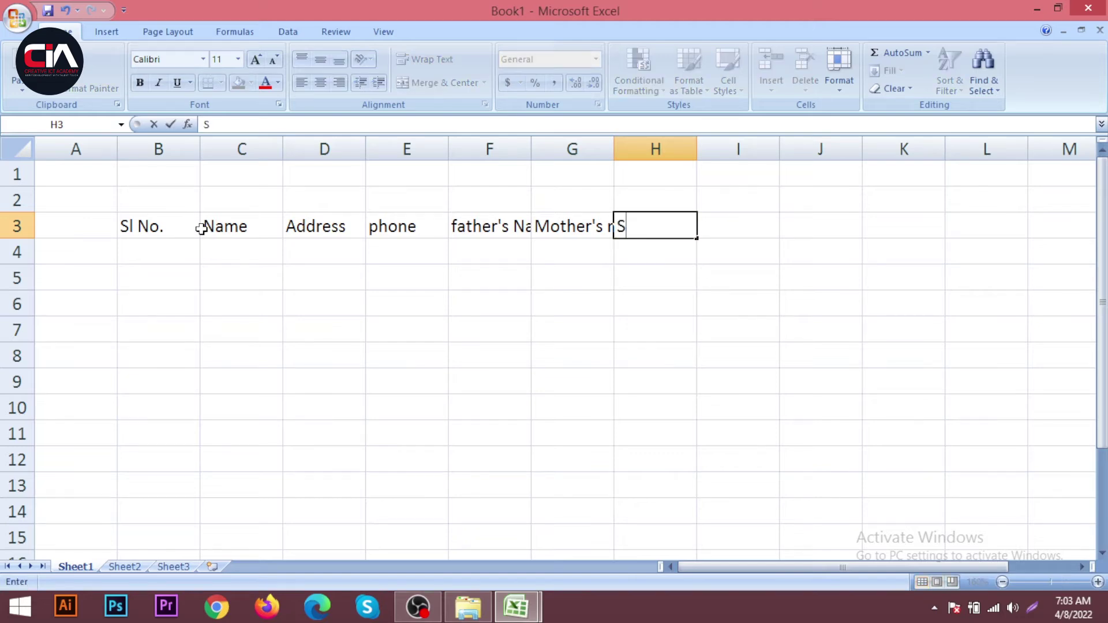
pyautogui.write('ubject')
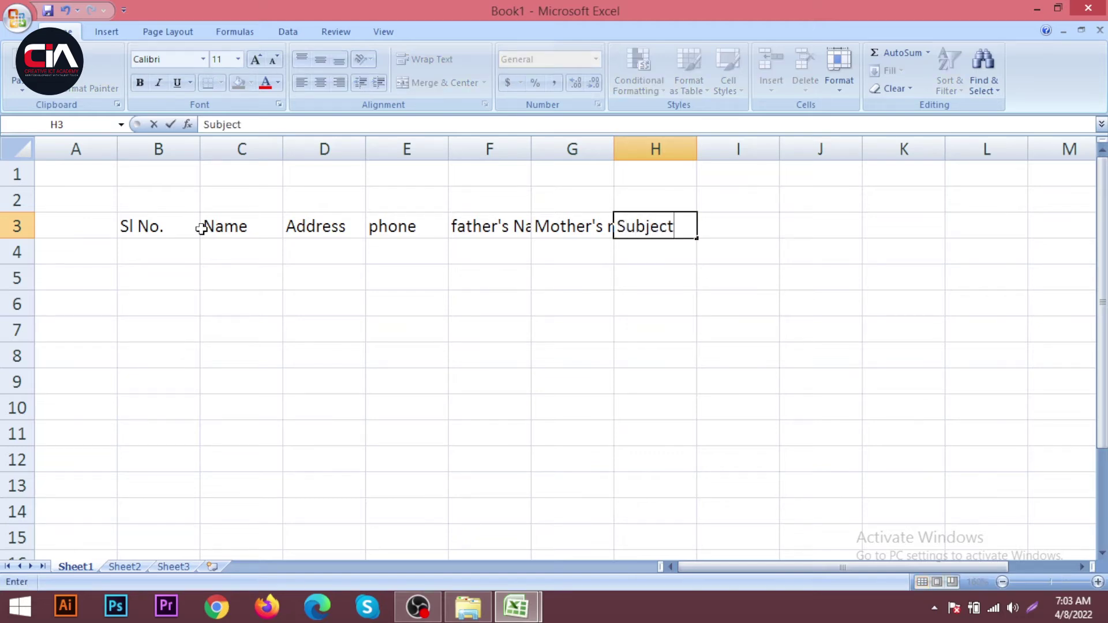
pyautogui.press('Tab')
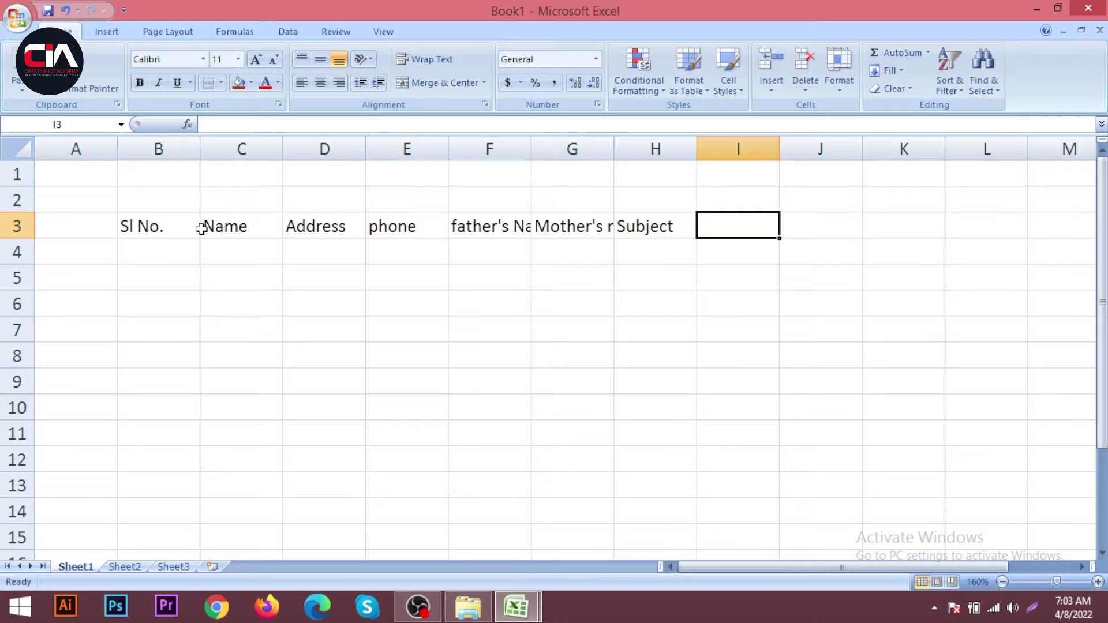
pyautogui.write('Ad')
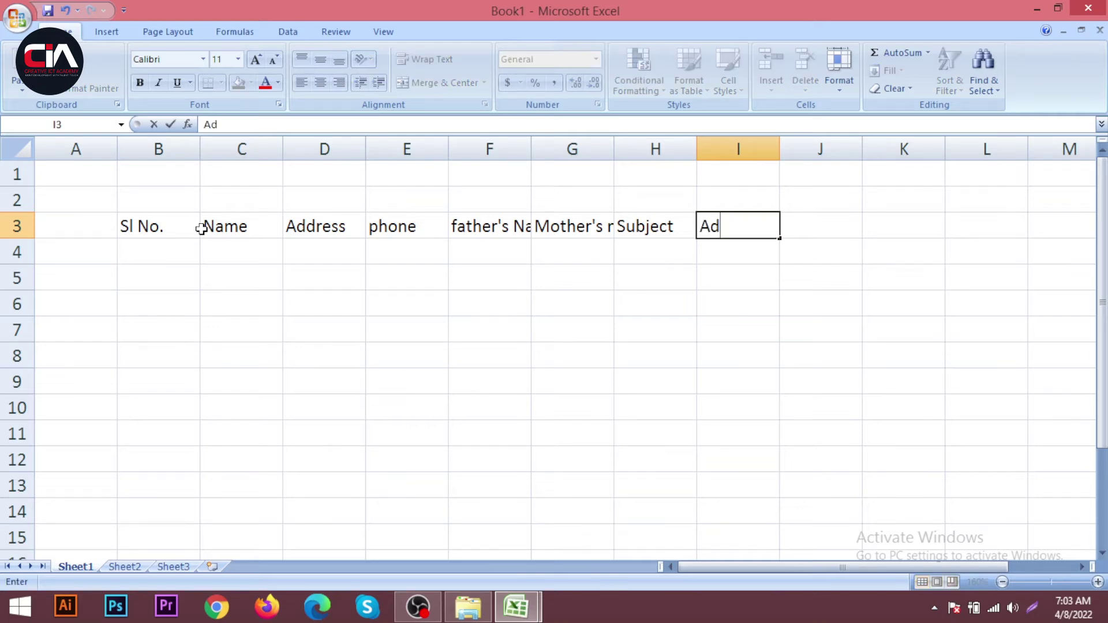
pyautogui.write('mission Date')
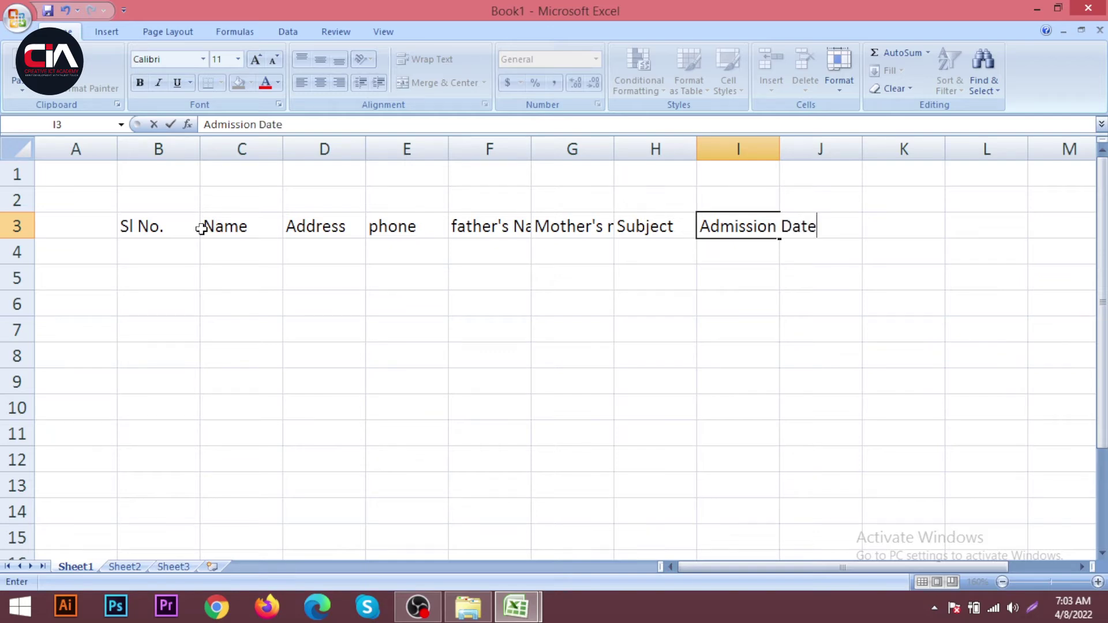
pyautogui.press('Tab')
pyautogui.write('payment')
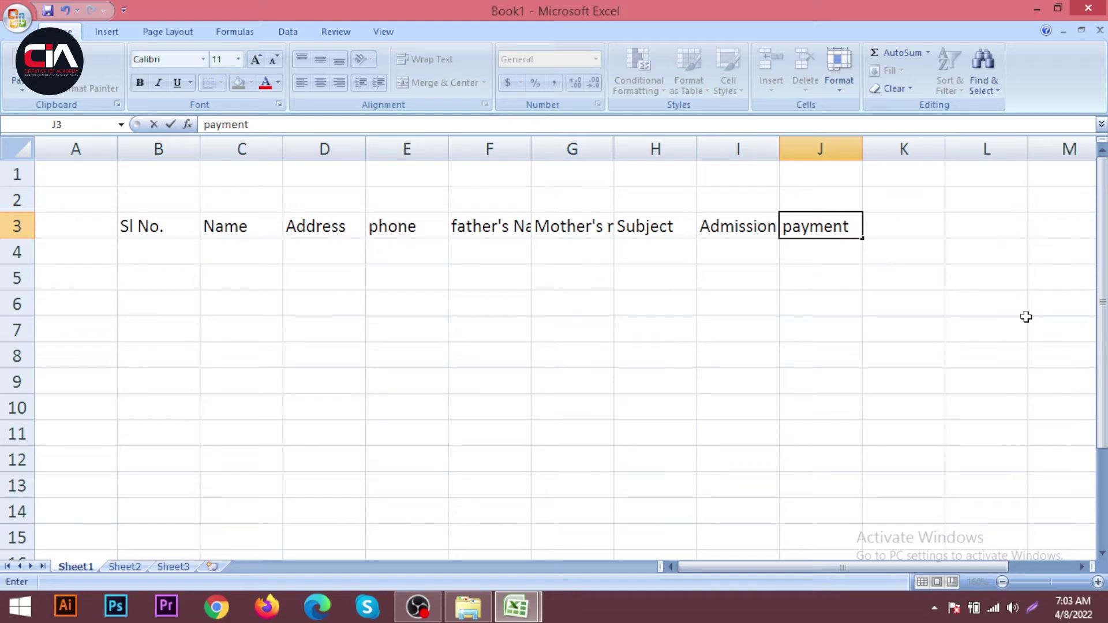
pyautogui.click(478, 233)
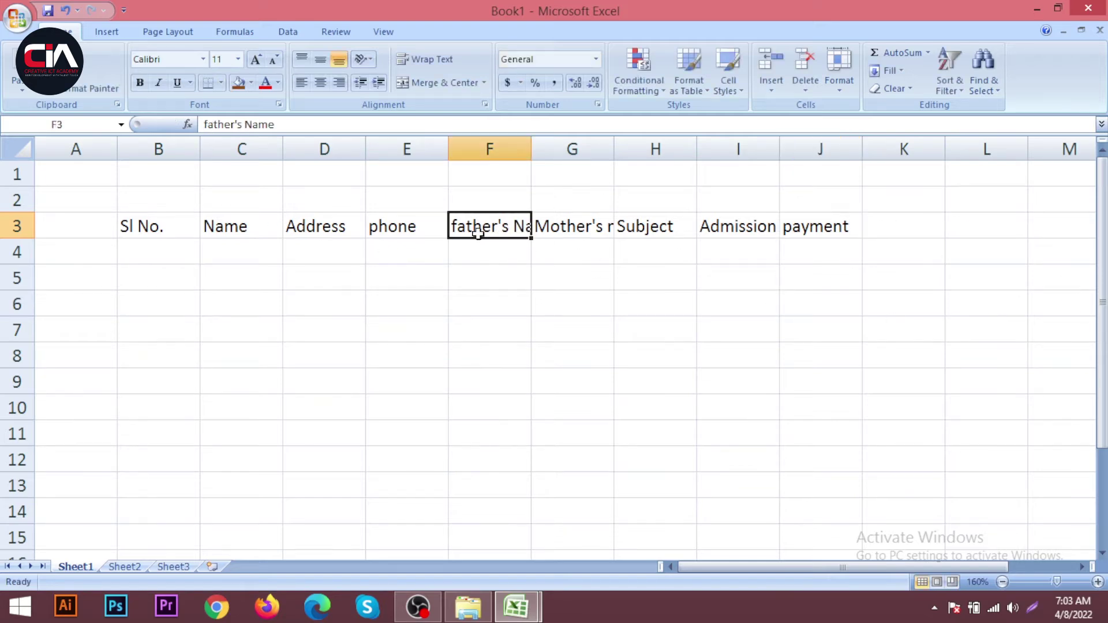
# Widen column F slightly to make more room for the father's Name heading
pyautogui.click(558, 224)
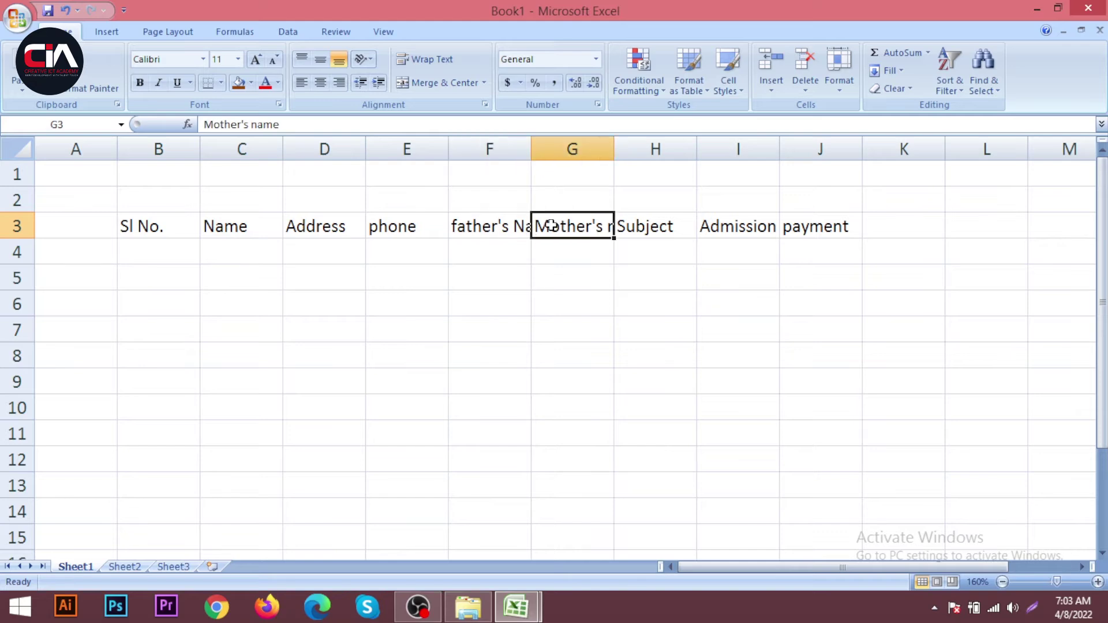
pyautogui.click(517, 148)
pyautogui.click(534, 150)
pyautogui.click(522, 149)
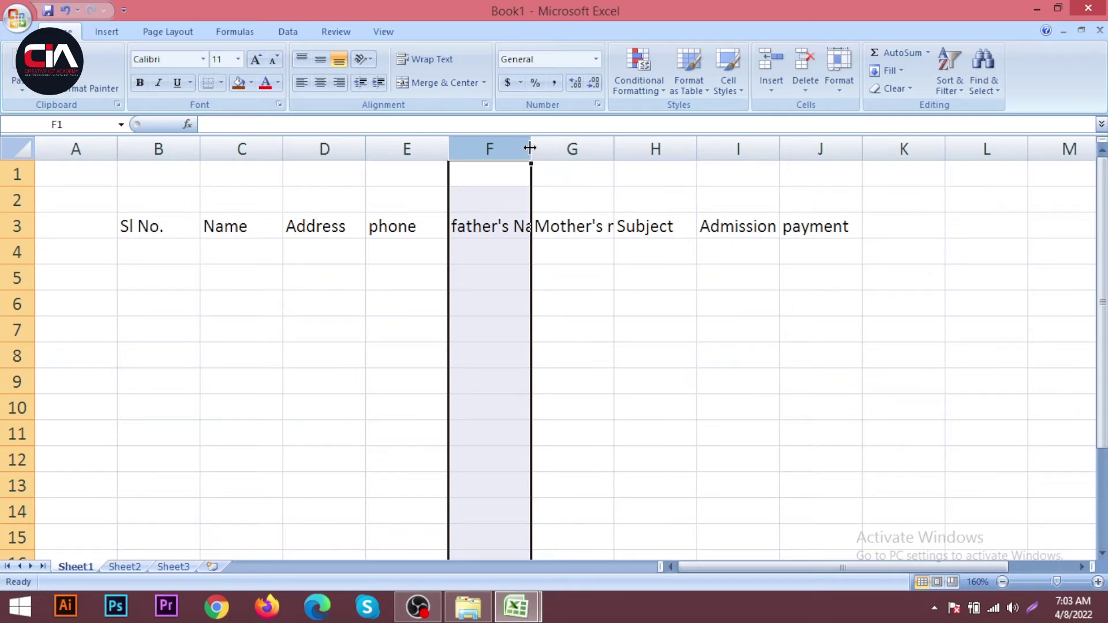
pyautogui.moveTo(530, 148); pyautogui.dragTo(549, 151)
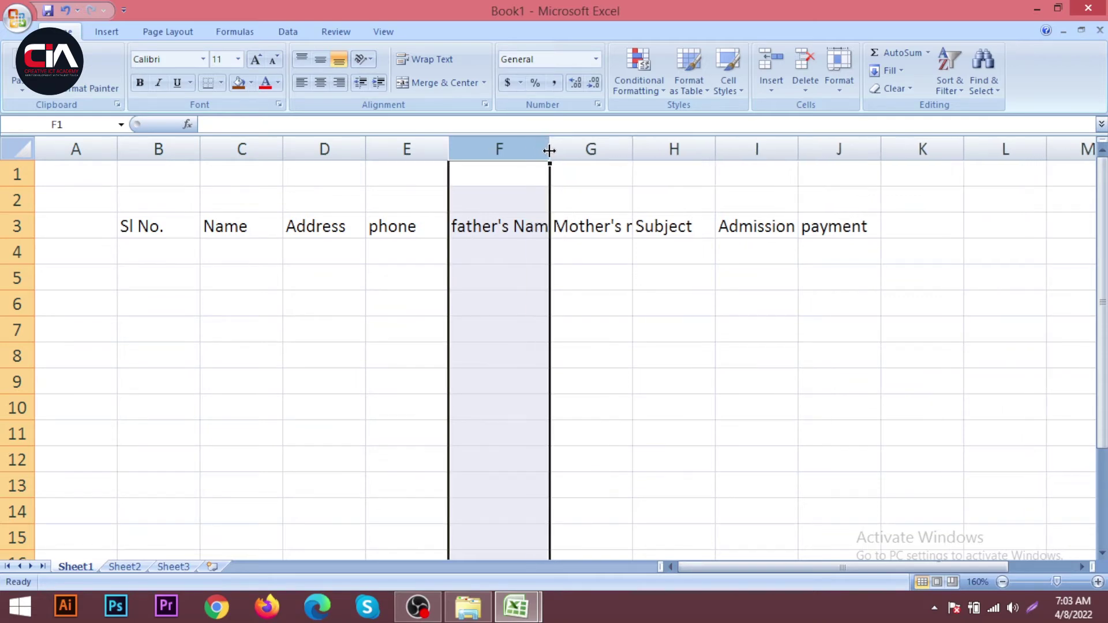
# Undo the manual width change of column F, and auto-fit columns F and G to their parent-name headings
pyautogui.hotkey('ctrl', 'z')
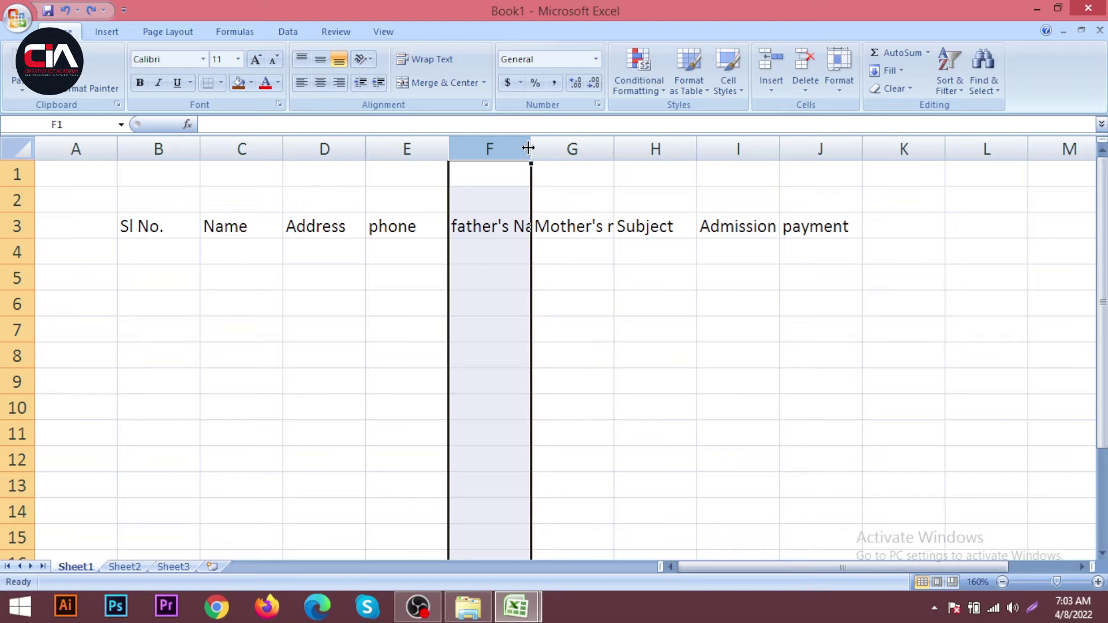
pyautogui.doubleClick(530, 148)
pyautogui.click(557, 229)
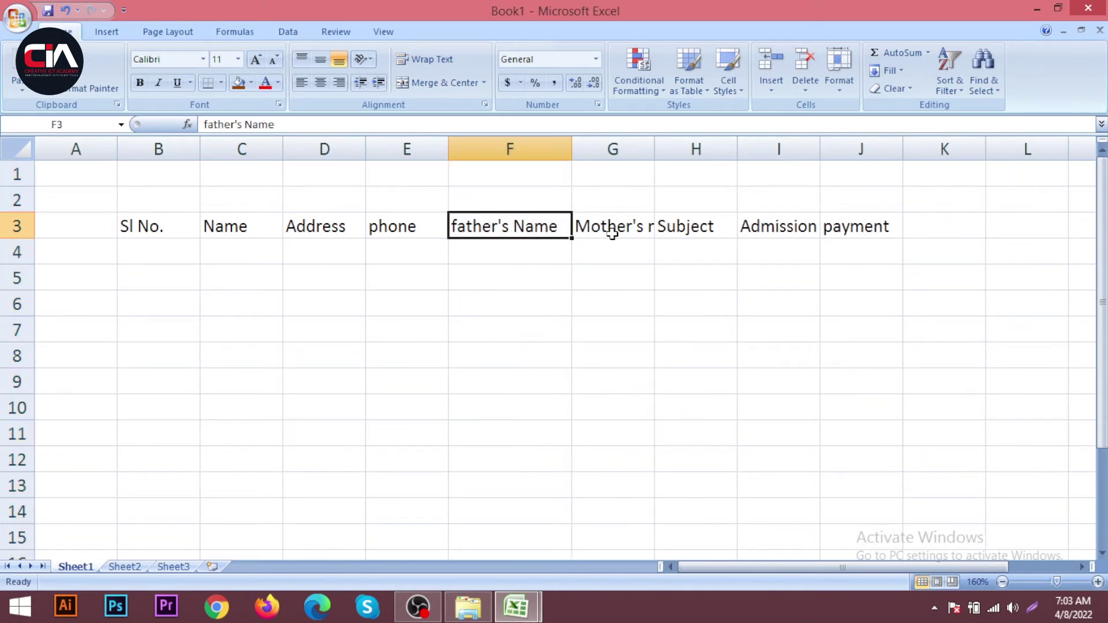
pyautogui.doubleClick(653, 145)
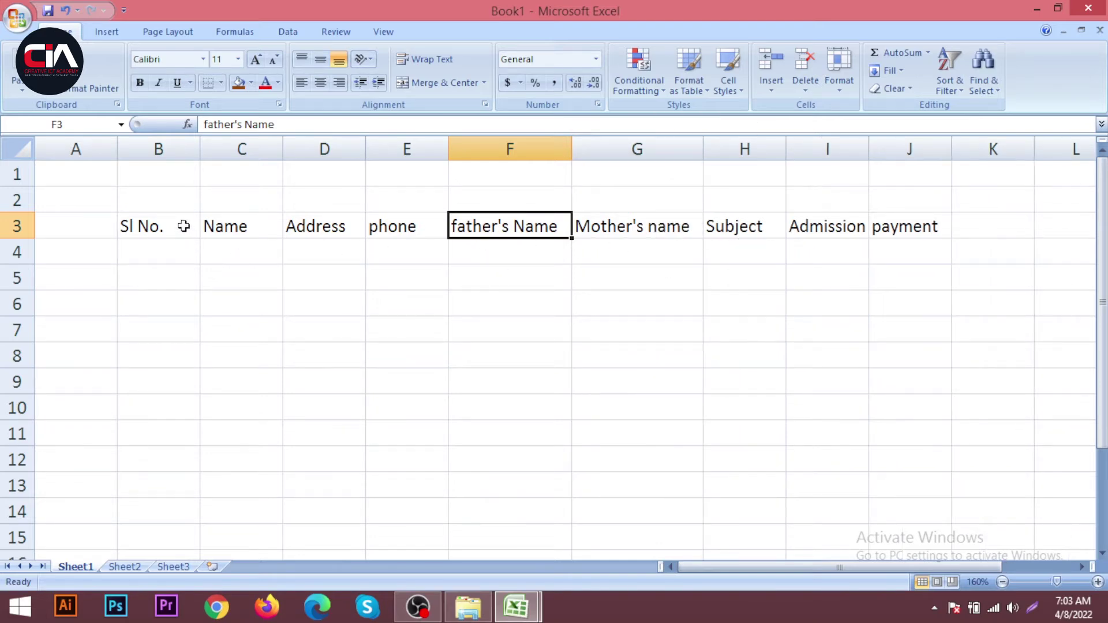
pyautogui.click(156, 248)
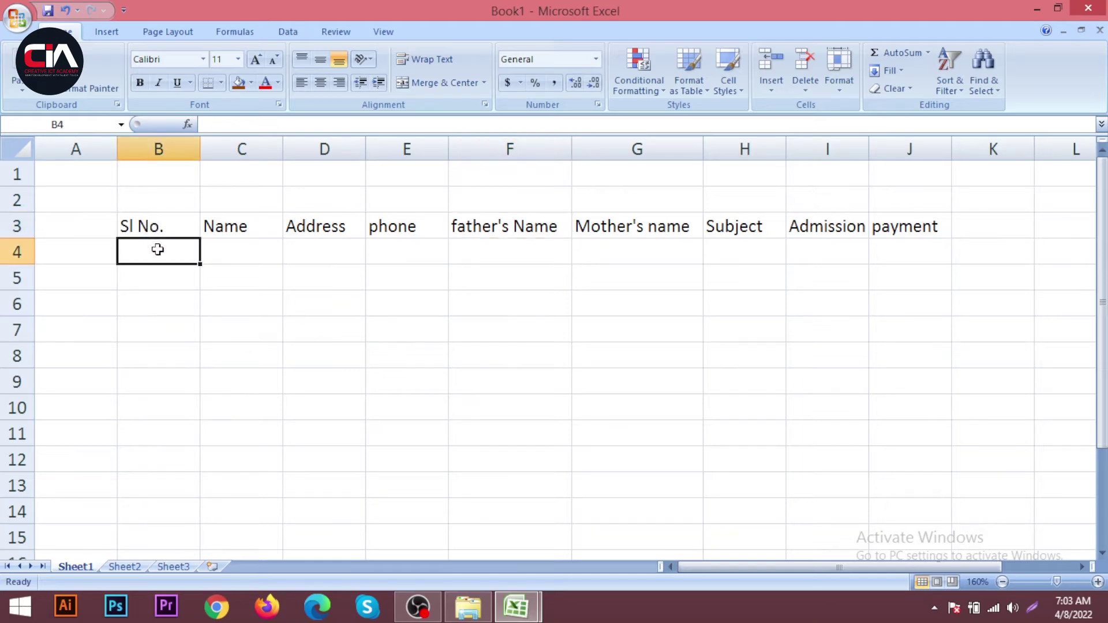
pyautogui.click(187, 226)
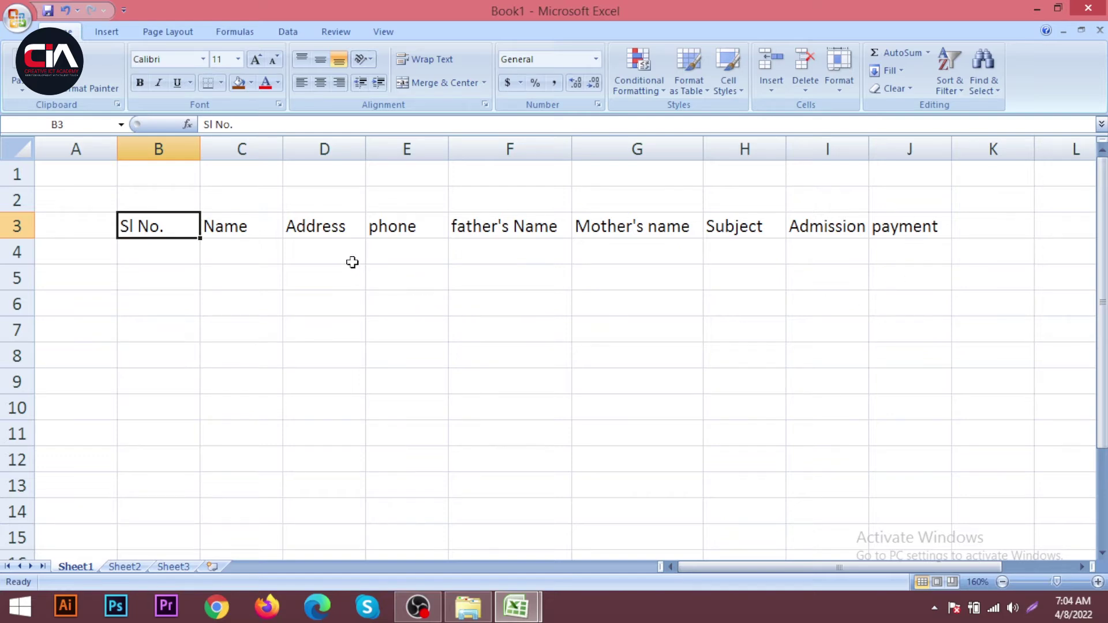
pyautogui.click(238, 235)
pyautogui.moveTo(157, 231); pyautogui.dragTo(889, 233)
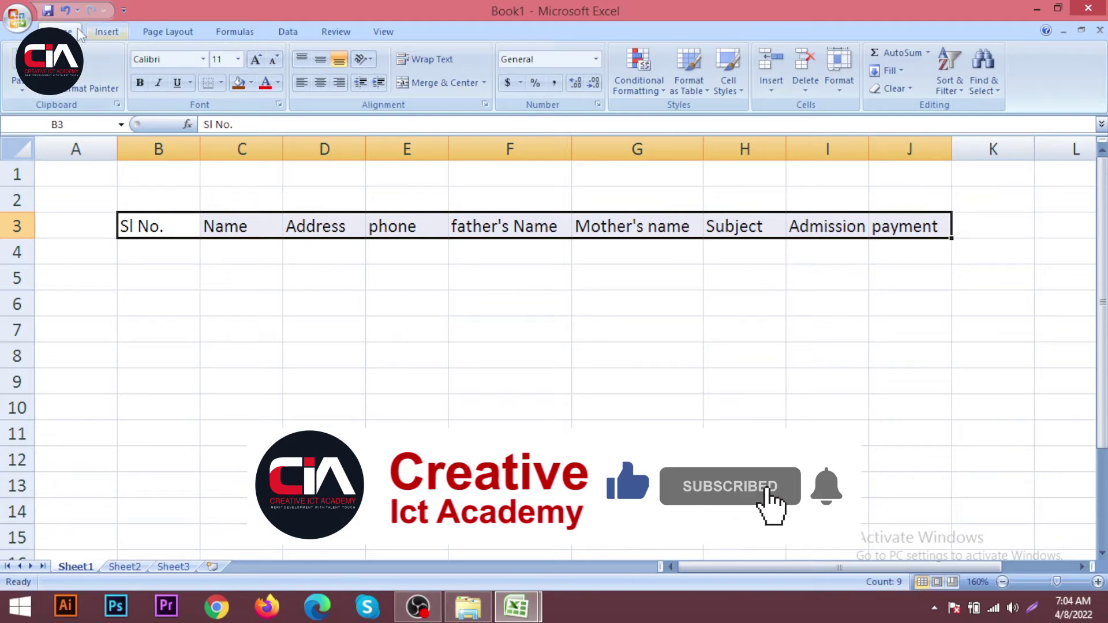
pyautogui.click(208, 271)
pyautogui.click(17, 17)
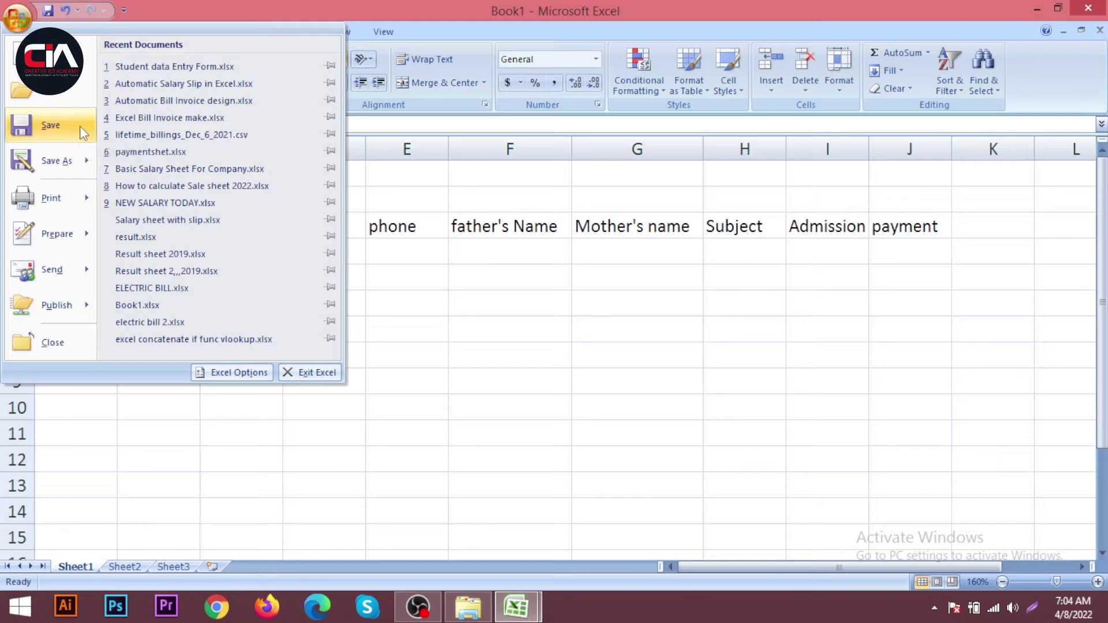
pyautogui.click(18, 19)
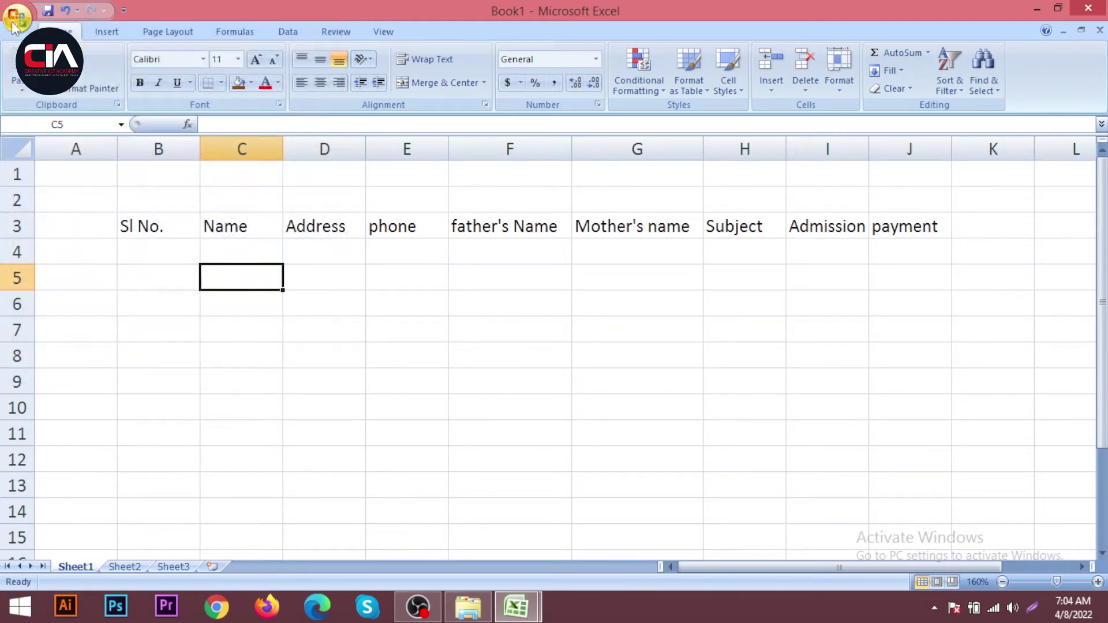
# Open the Quick Access Toolbar customization in Excel Options and list the Commands Not in the Ribbon
pyautogui.click(17, 18)
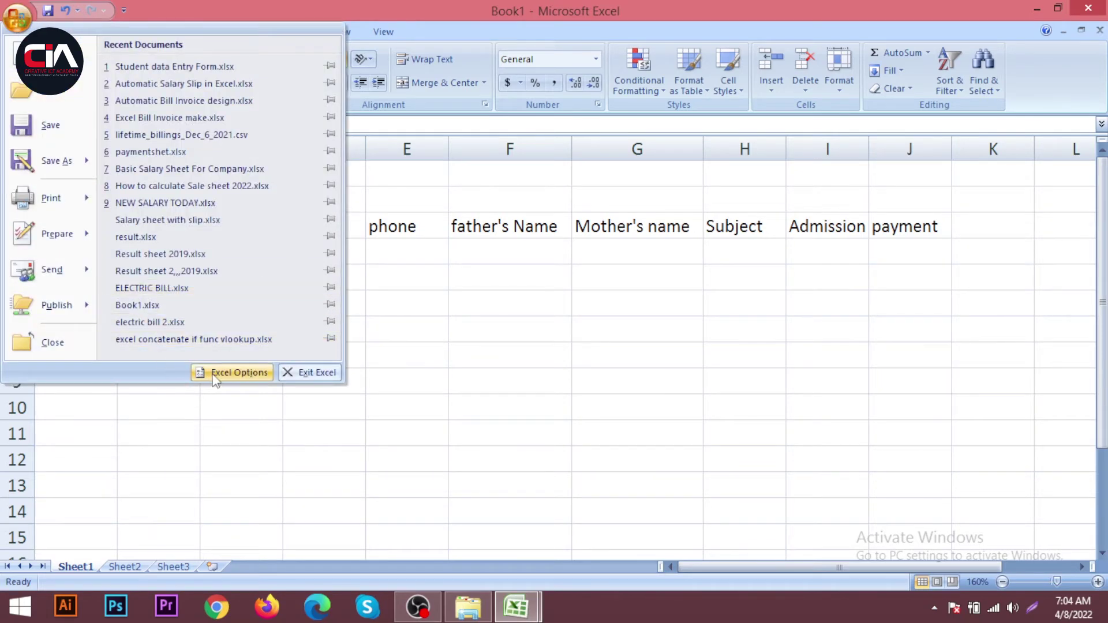
pyautogui.click(242, 375)
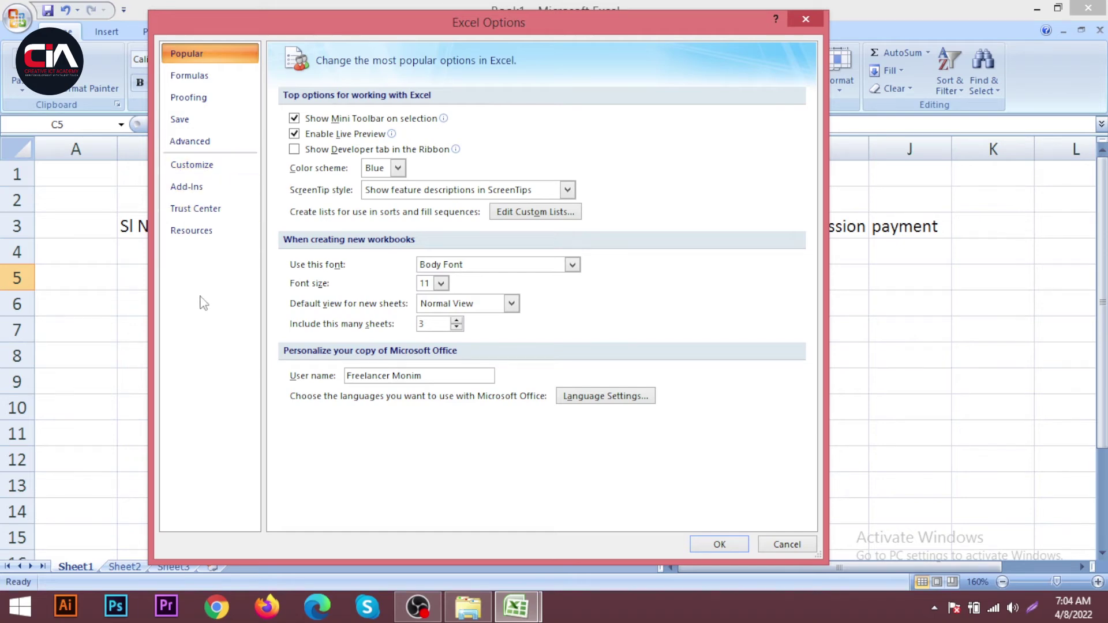
pyautogui.click(197, 166)
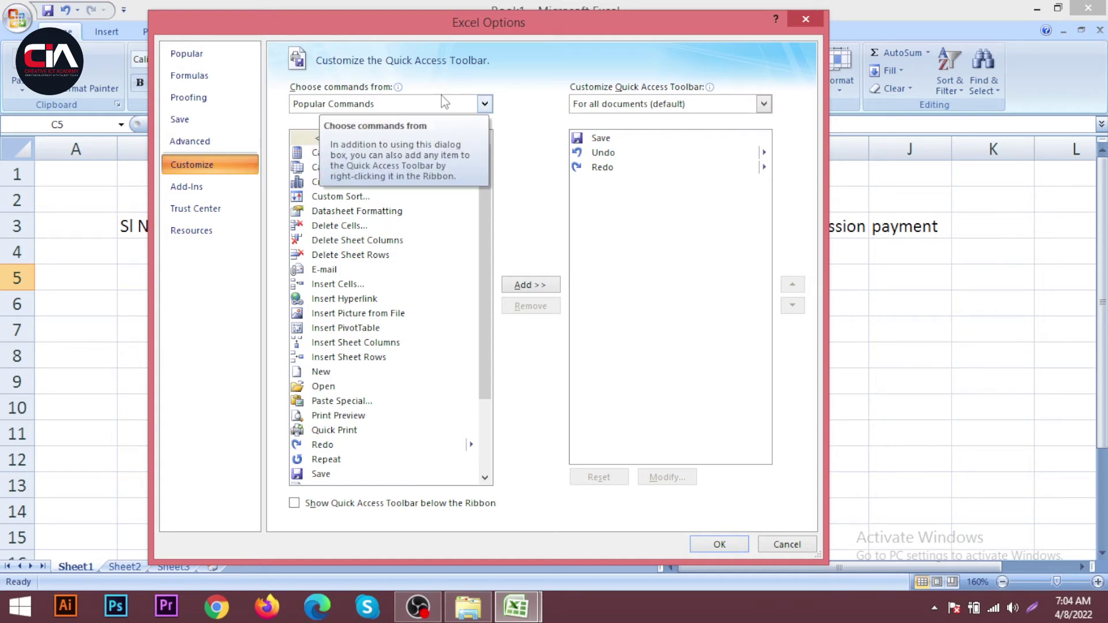
pyautogui.click(485, 104)
pyautogui.click(485, 104)
pyautogui.click(485, 104)
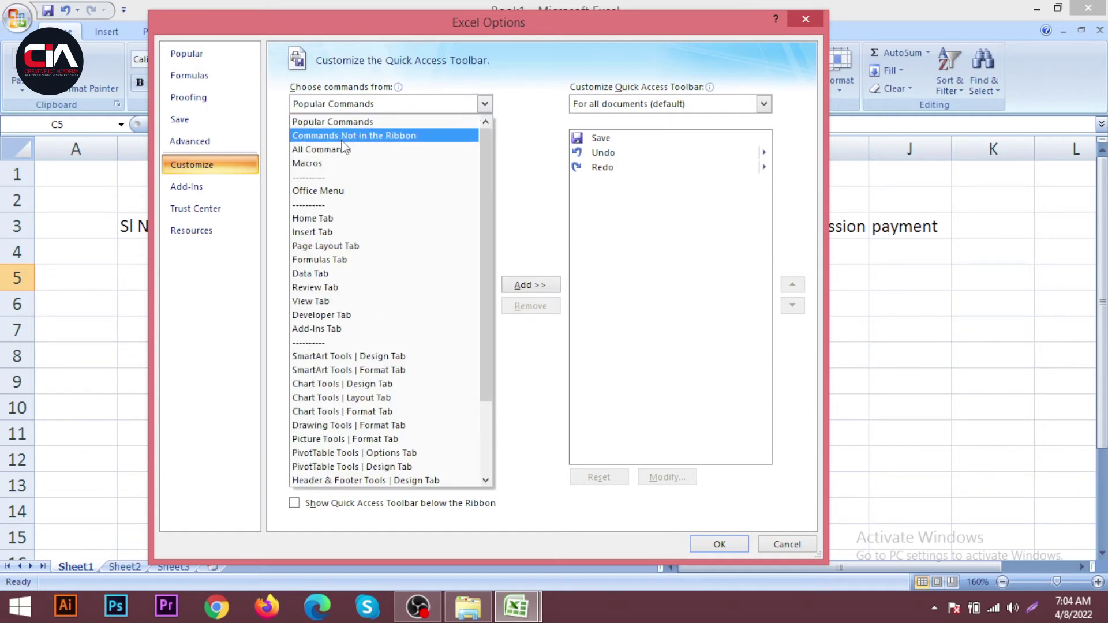
pyautogui.click(376, 137)
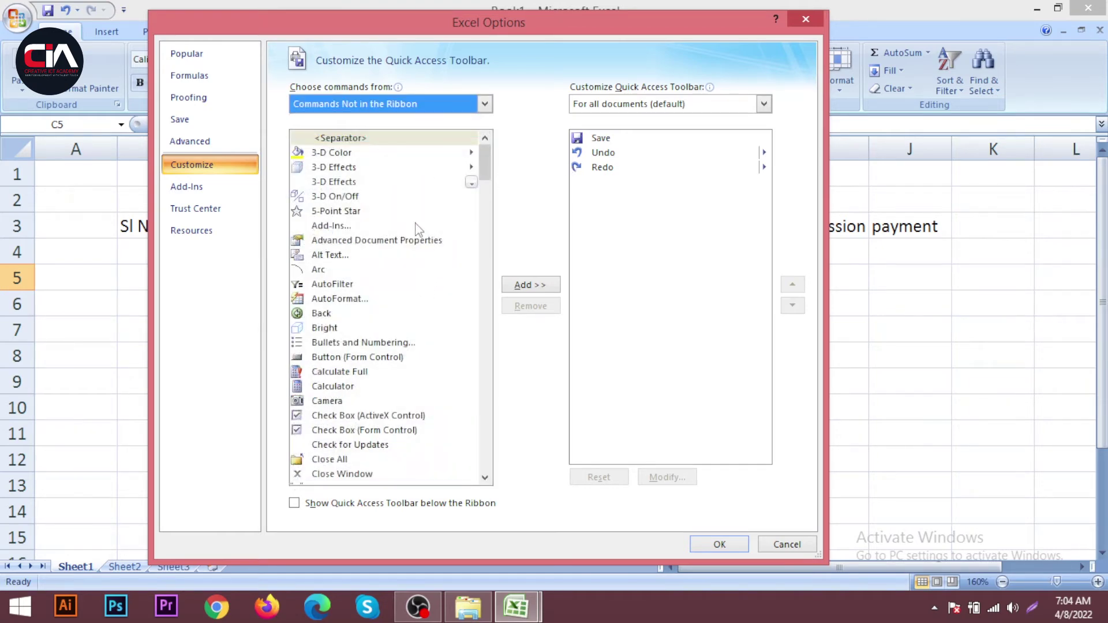
# Add the Form... command to the Quick Access Toolbar for all documents and apply the options
pyautogui.moveTo(486, 167); pyautogui.dragTo(488, 189)
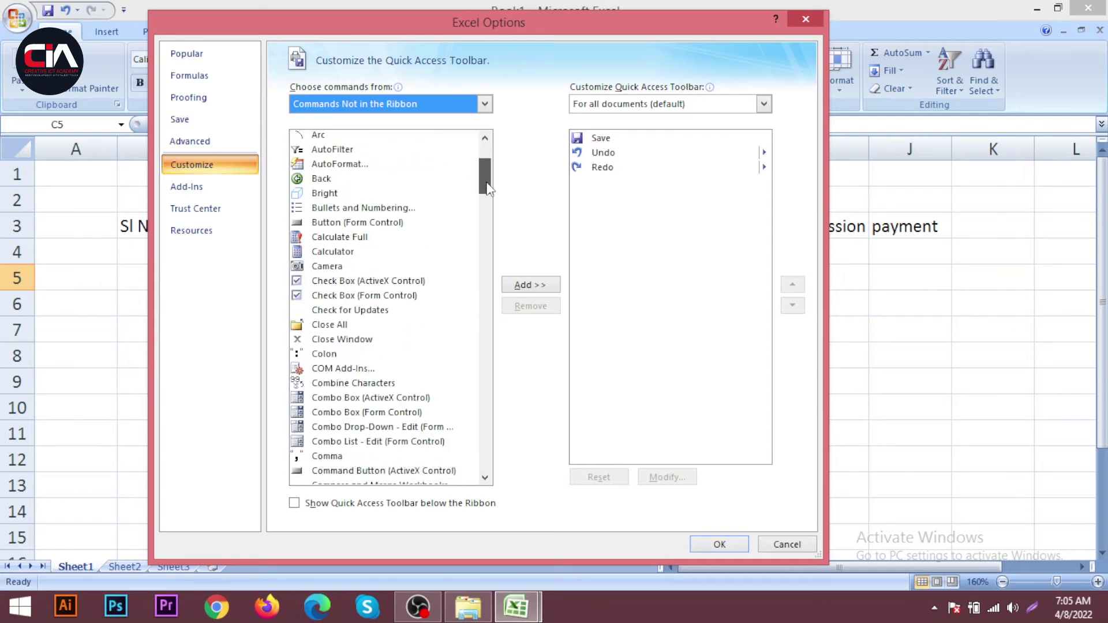
pyautogui.scroll(-6, 416, 291)
pyautogui.scroll(4, 422, 283)
pyautogui.scroll(-4, 422, 281)
pyautogui.moveTo(485, 199)
pyautogui.mouseDown()
pyautogui.moveTo(485, 175)
pyautogui.moveTo(488, 258)
pyautogui.mouseUp()
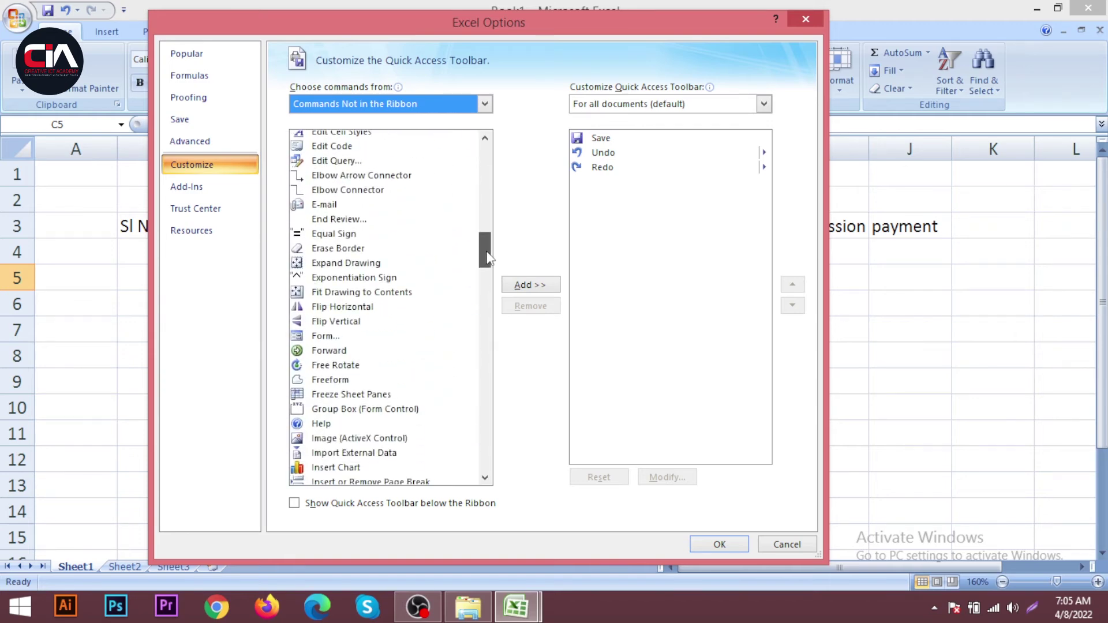
pyautogui.click(328, 340)
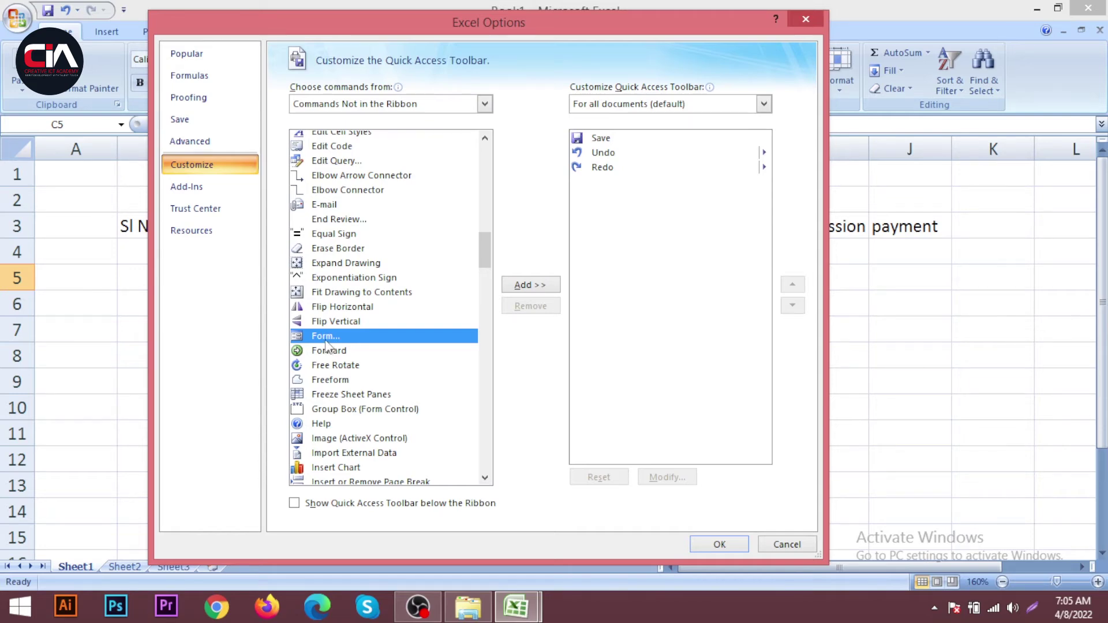
pyautogui.click(521, 287)
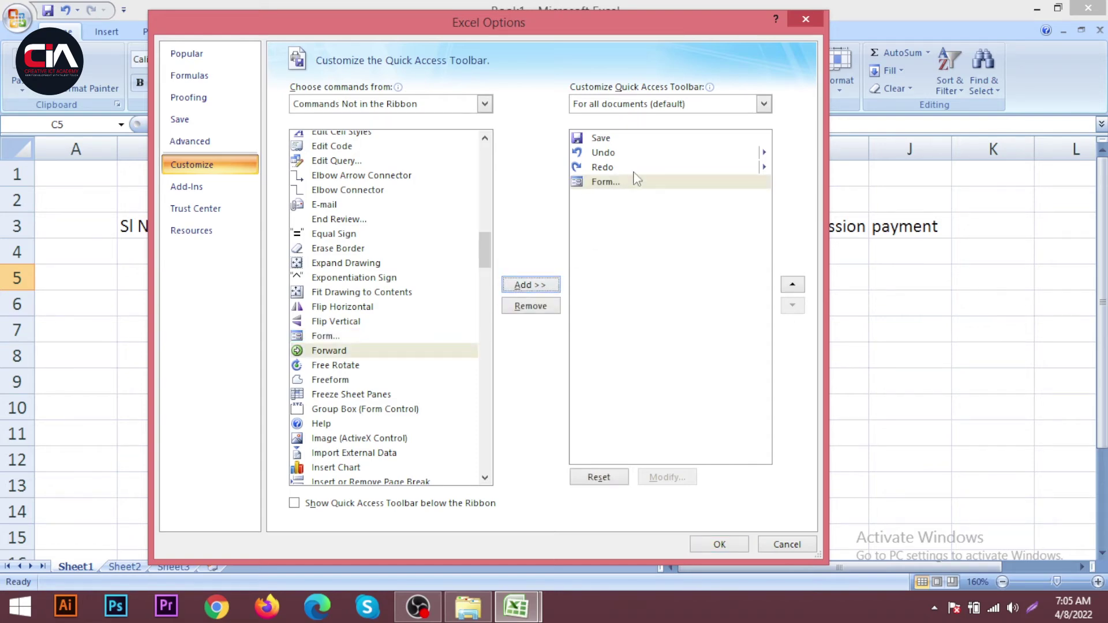
pyautogui.click(718, 544)
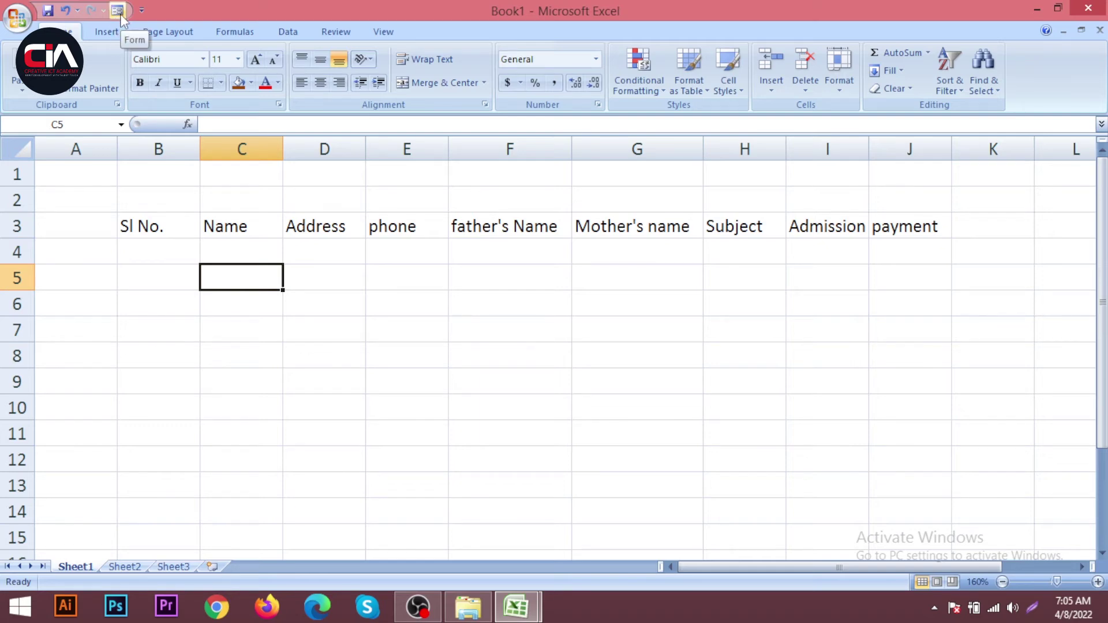
# Give the heading cells B3 to J3 a standard green fill and white text
pyautogui.moveTo(134, 224); pyautogui.dragTo(883, 231)
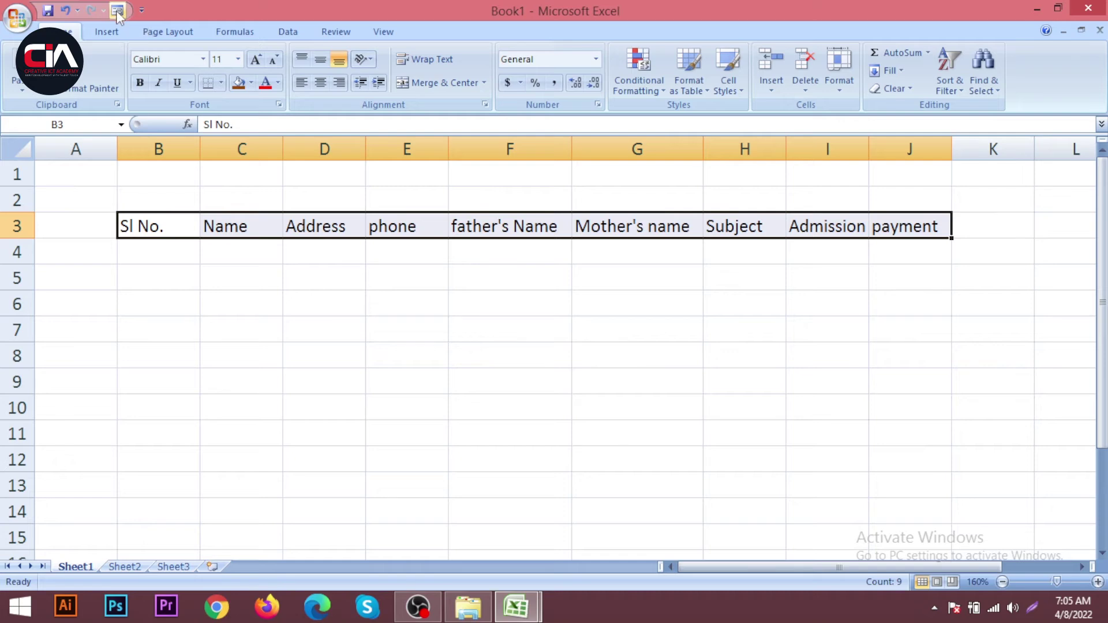
pyautogui.click(279, 279)
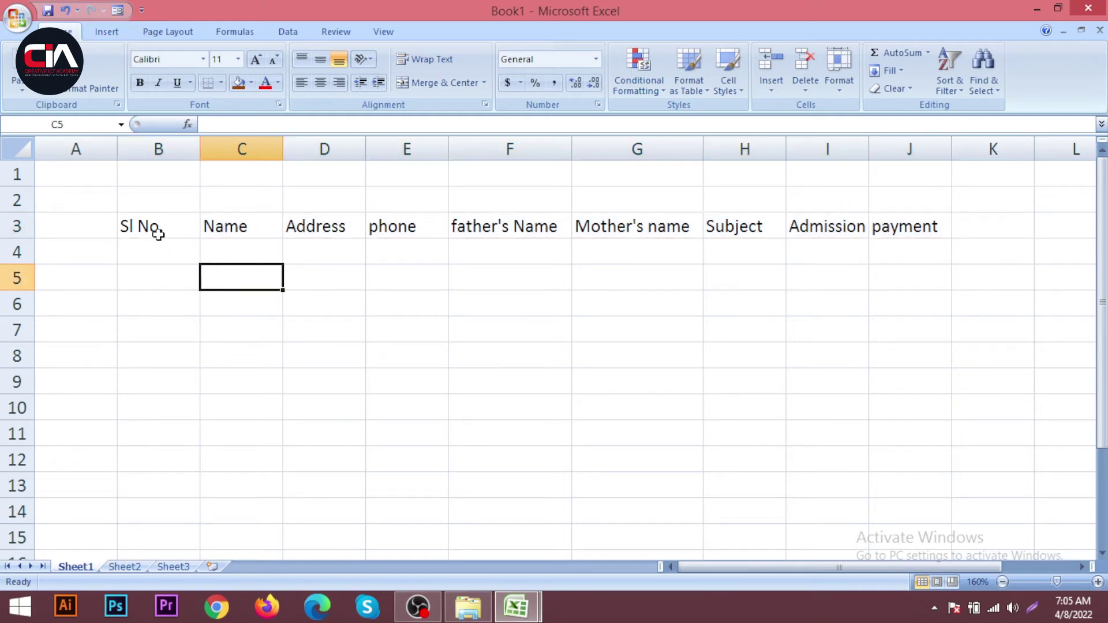
pyautogui.moveTo(159, 226); pyautogui.dragTo(918, 223)
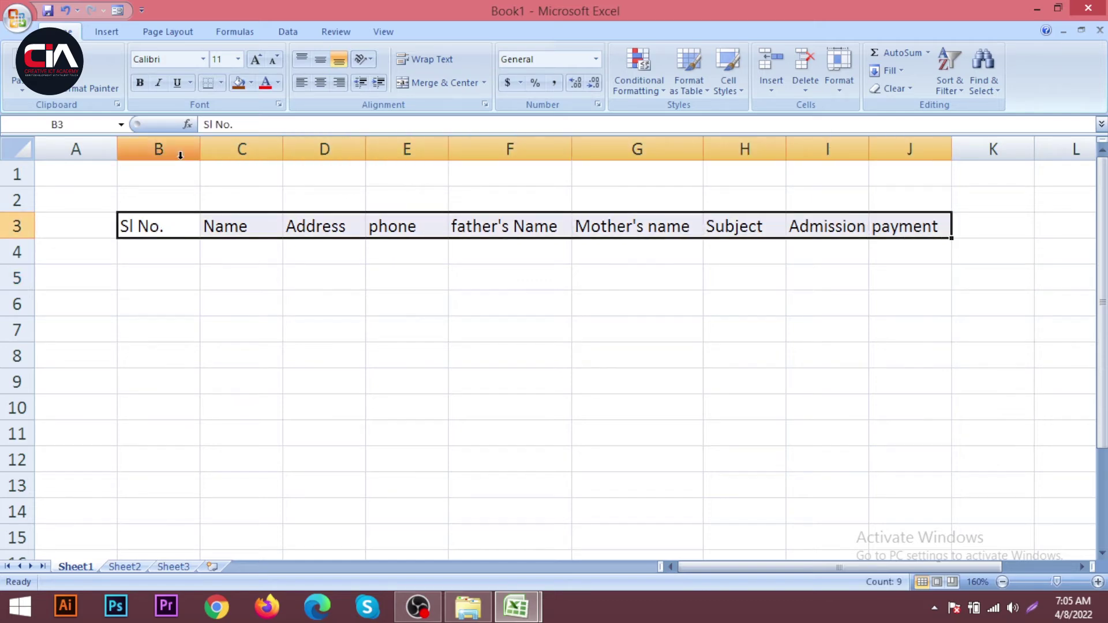
pyautogui.click(251, 83)
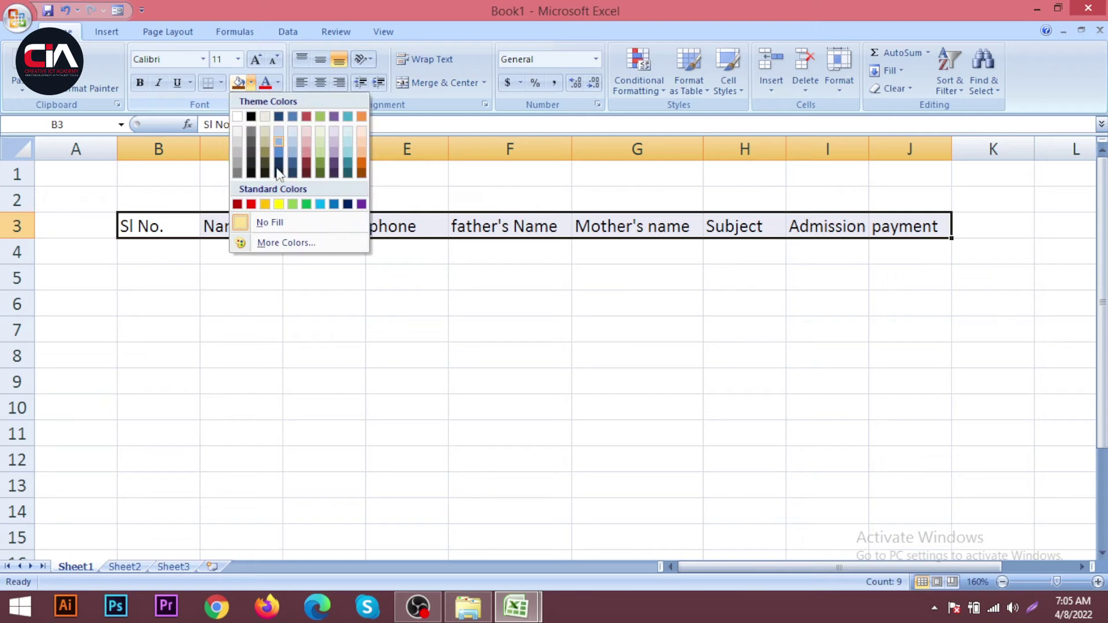
pyautogui.click(302, 205)
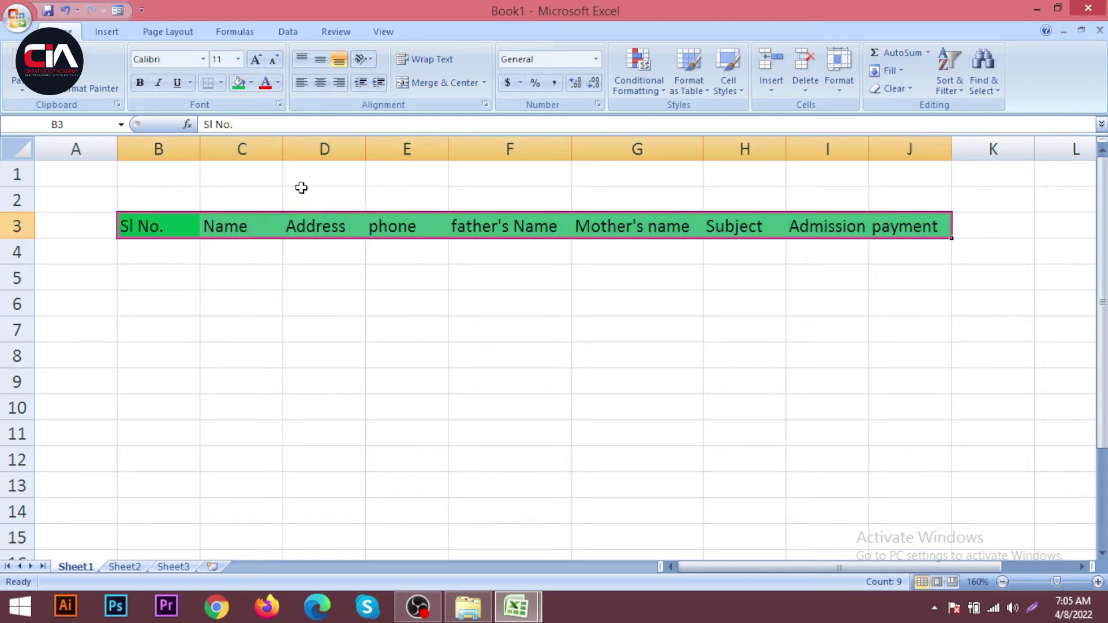
pyautogui.click(279, 83)
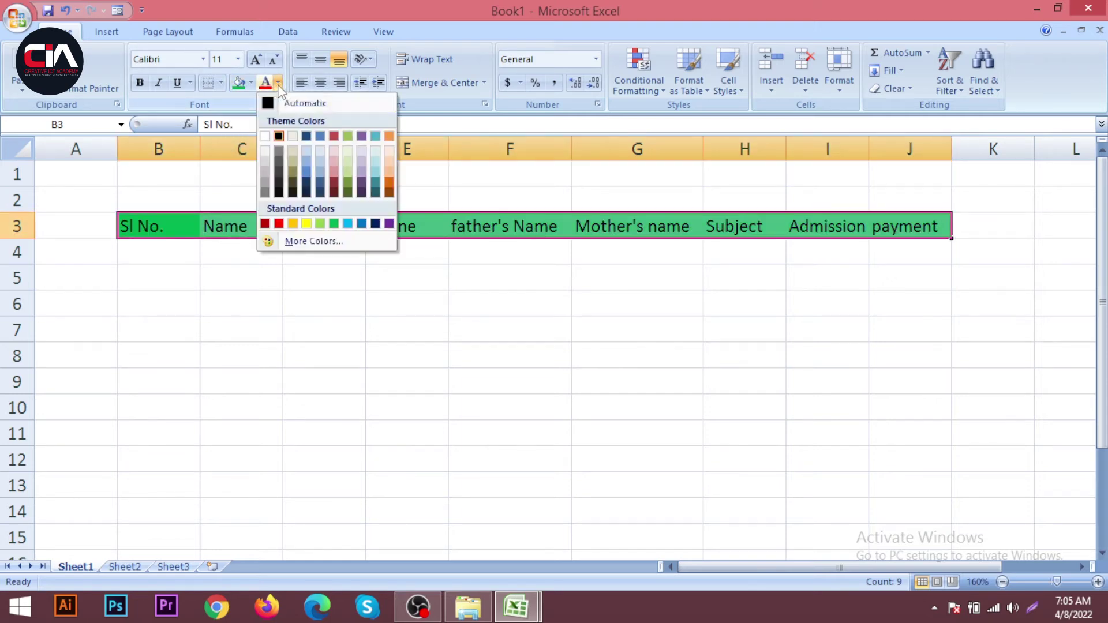
pyautogui.click(264, 136)
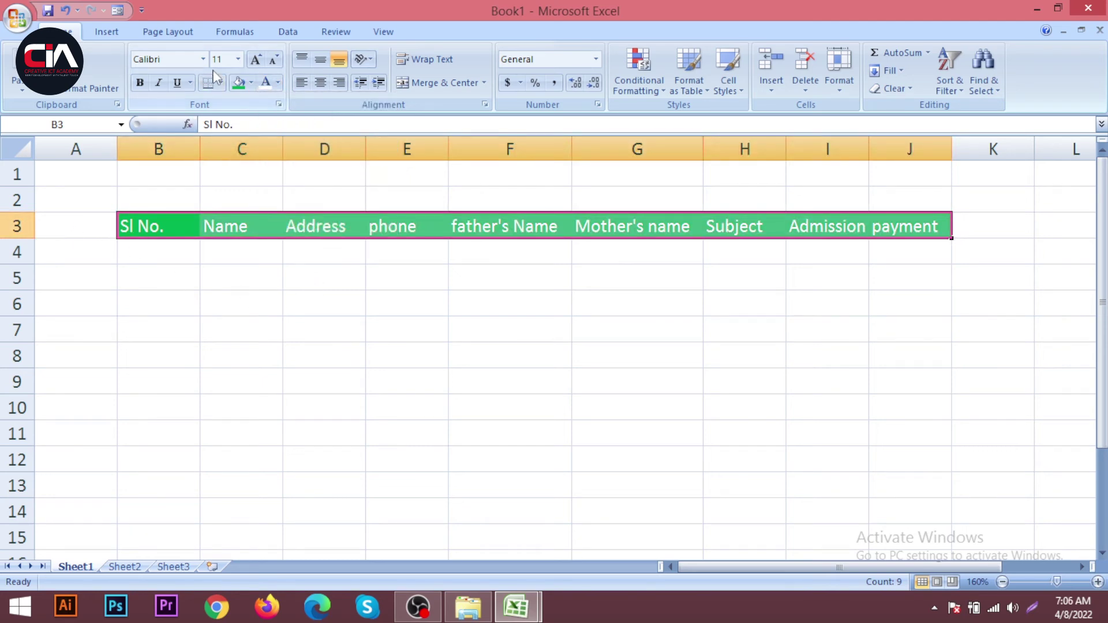
# Increase the font size of the headings in B3 to J3 to 14
pyautogui.click(254, 59)
pyautogui.click(255, 59)
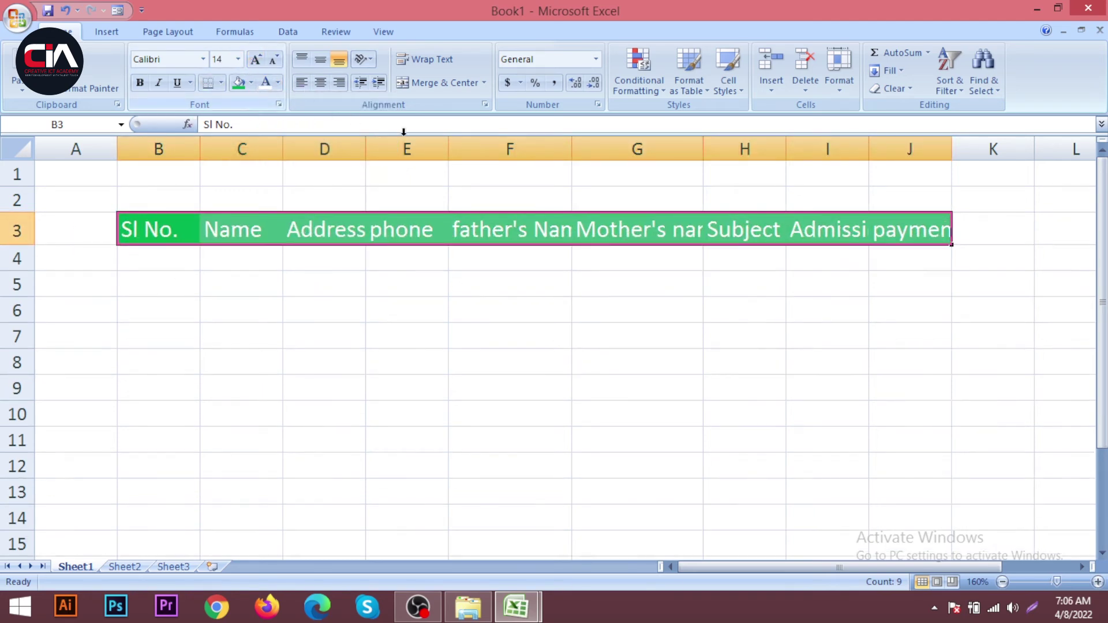
pyautogui.click(526, 277)
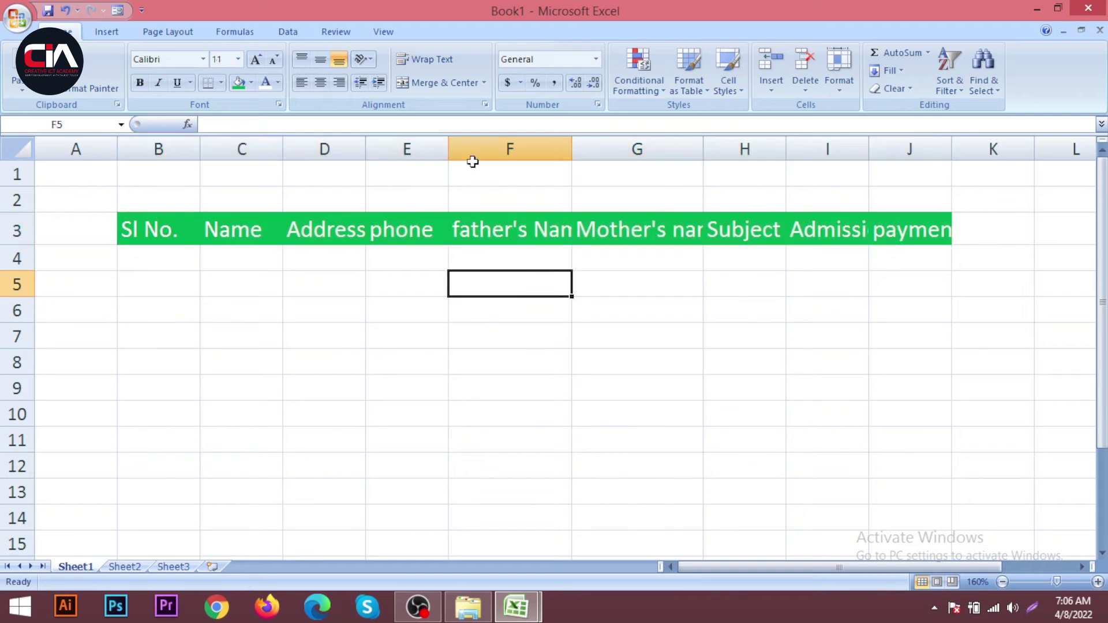
# Auto-fit columns F to J so that their widths match the enlarged headings
pyautogui.doubleClick(572, 149)
pyautogui.doubleClick(731, 149)
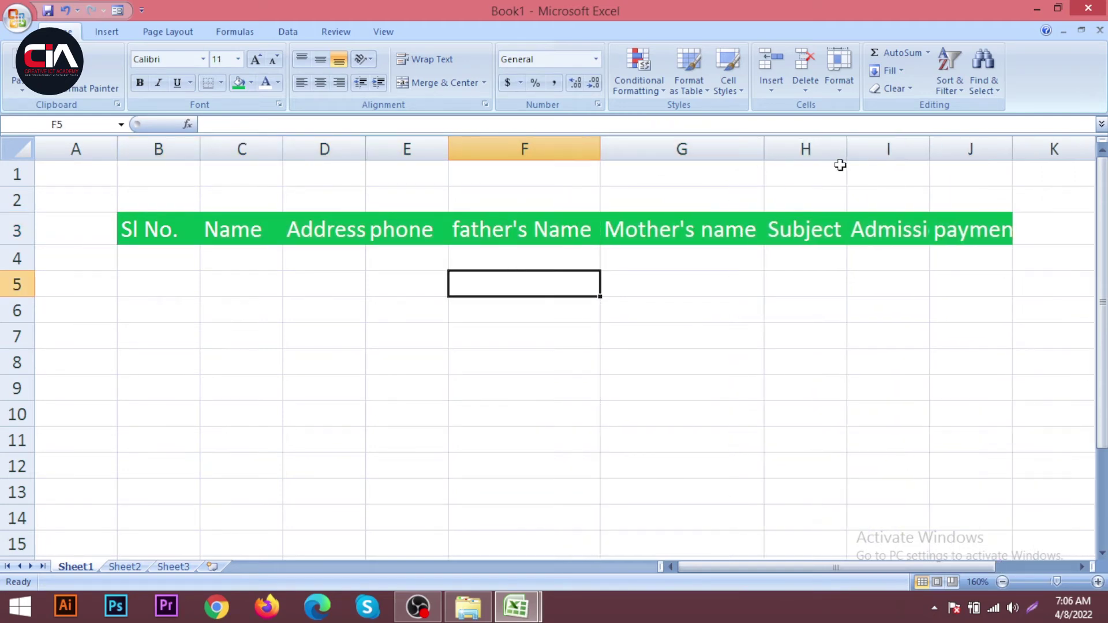
pyautogui.doubleClick(847, 149)
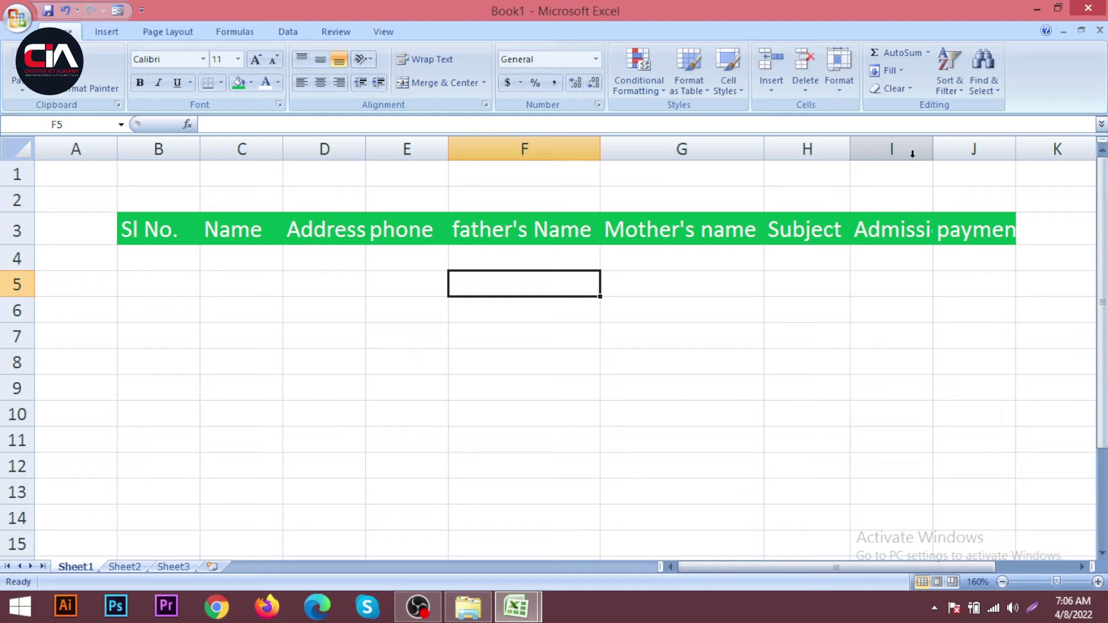
pyautogui.doubleClick(932, 150)
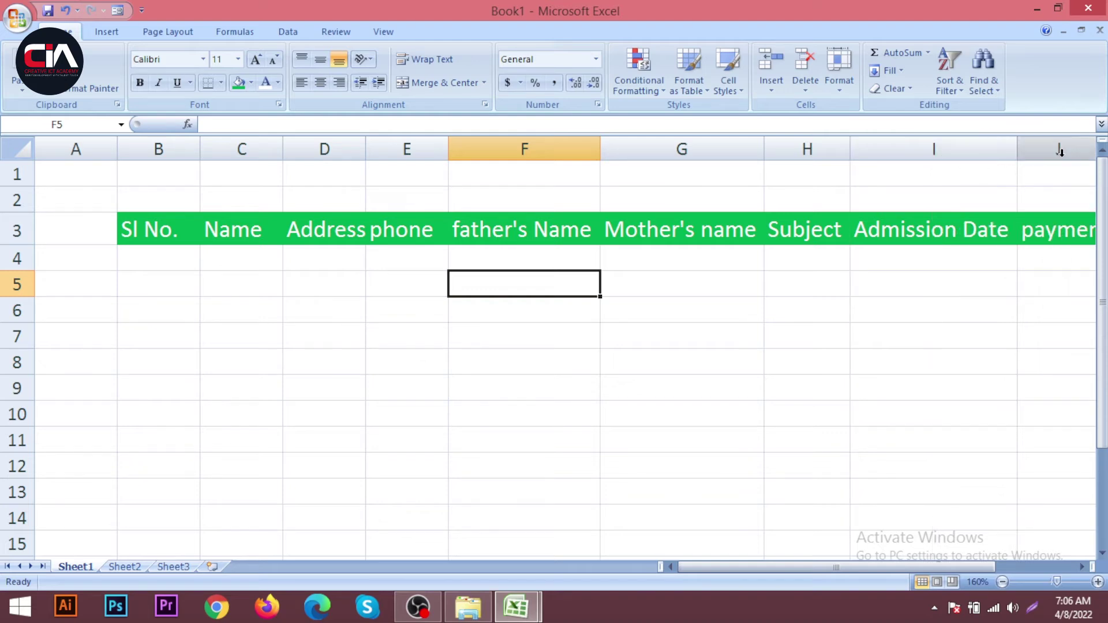
pyautogui.scroll(-1, 660, 451)
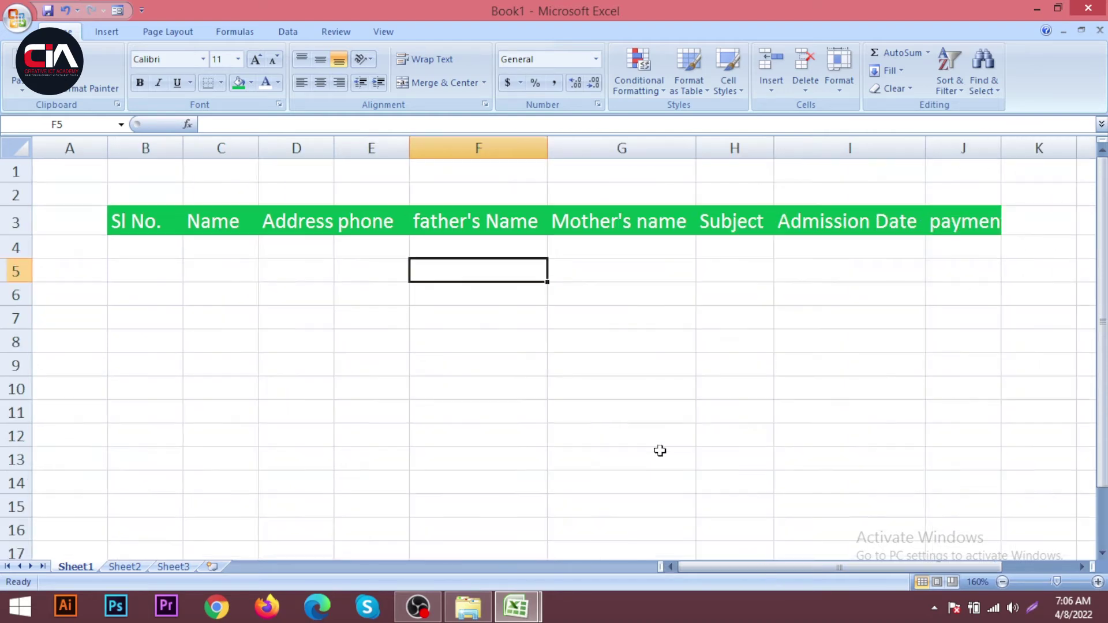
pyautogui.doubleClick(1004, 148)
pyautogui.click(340, 254)
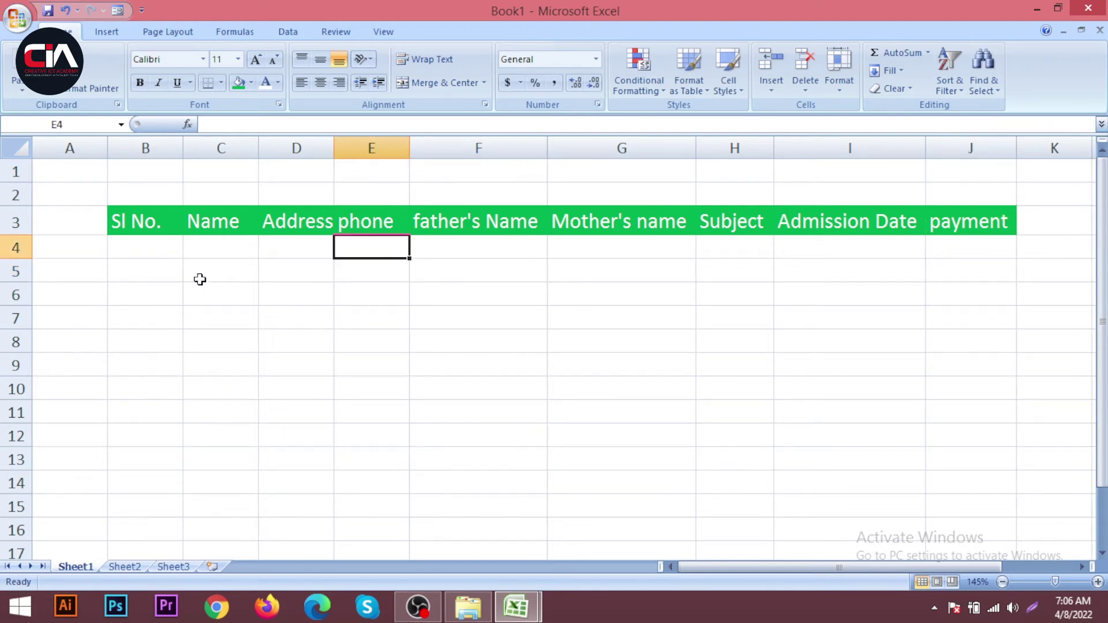
pyautogui.moveTo(130, 226); pyautogui.dragTo(960, 223)
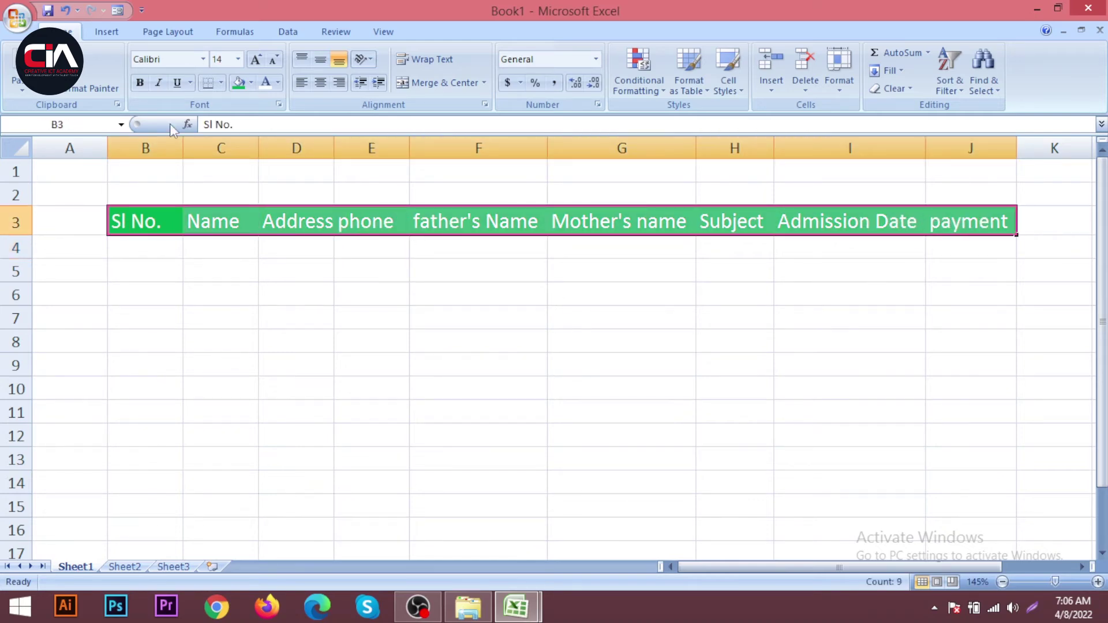
pyautogui.click(93, 31)
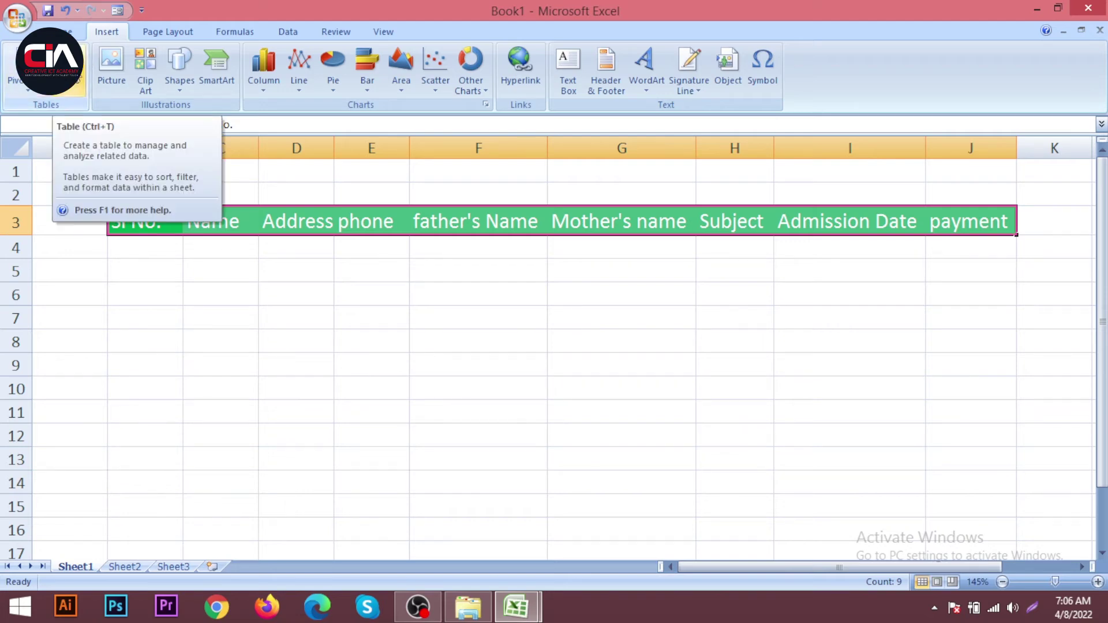
pyautogui.click(81, 72)
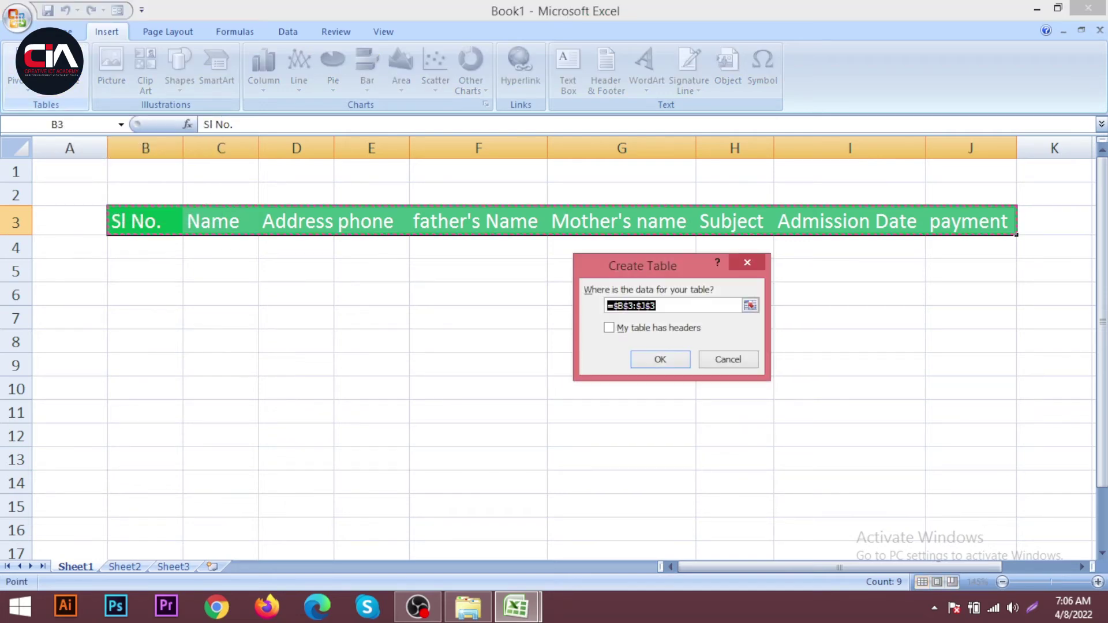
pyautogui.moveTo(600, 271); pyautogui.dragTo(321, 278)
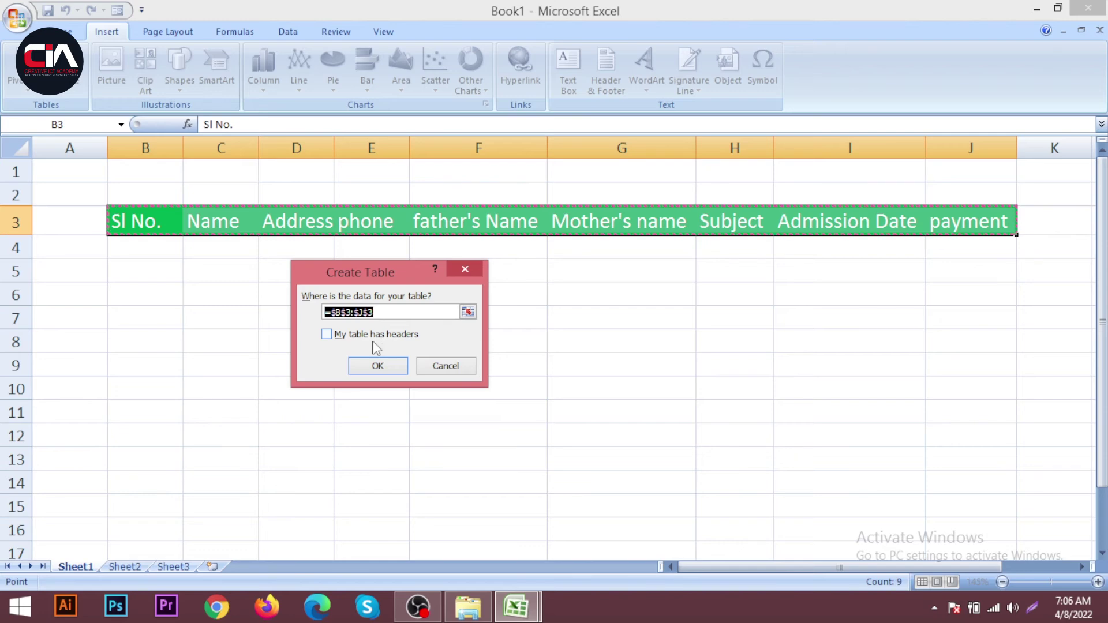
pyautogui.press('Escape')
pyautogui.click(271, 288)
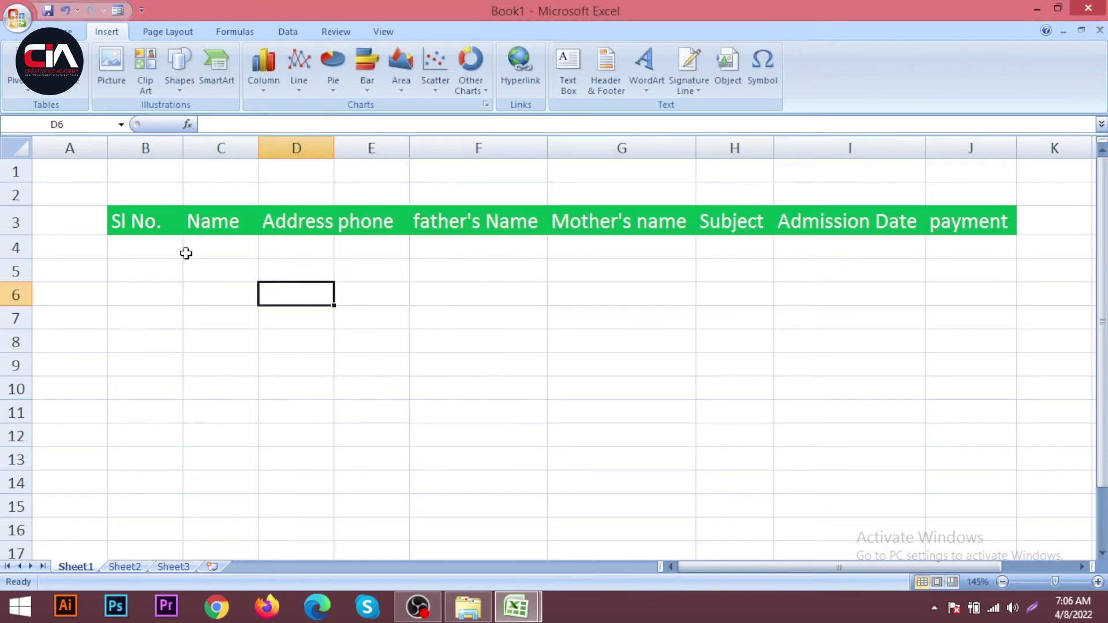
# Convert the heading range B3 to J3 into a table, with the option that the table has headers
pyautogui.moveTo(118, 221); pyautogui.dragTo(961, 224)
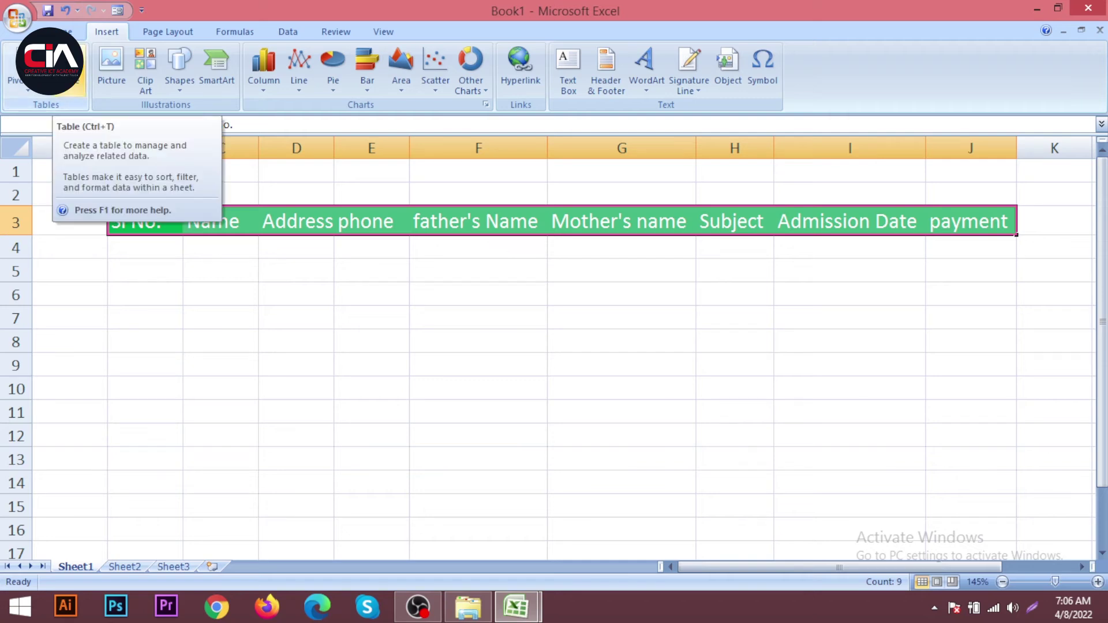
pyautogui.click(46, 64)
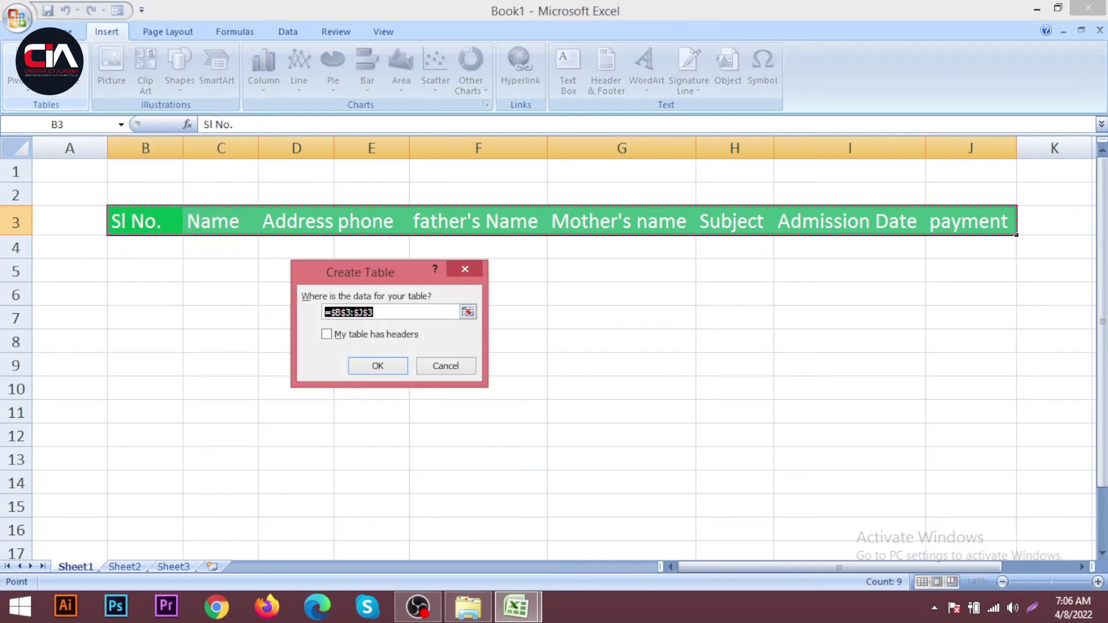
pyautogui.moveTo(354, 271); pyautogui.dragTo(441, 227)
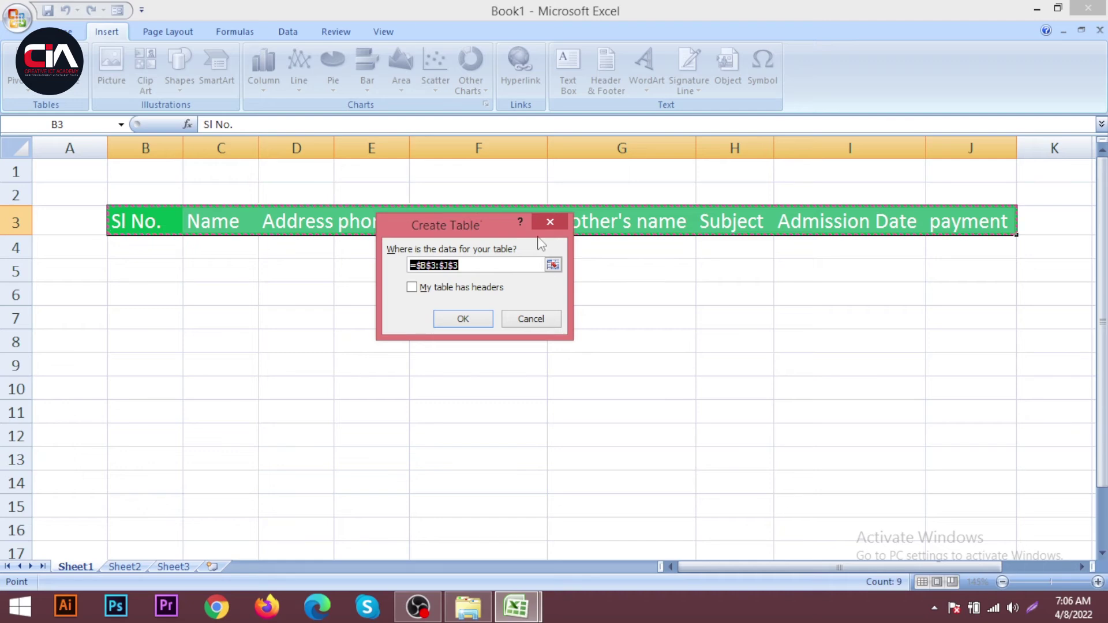
pyautogui.click(411, 288)
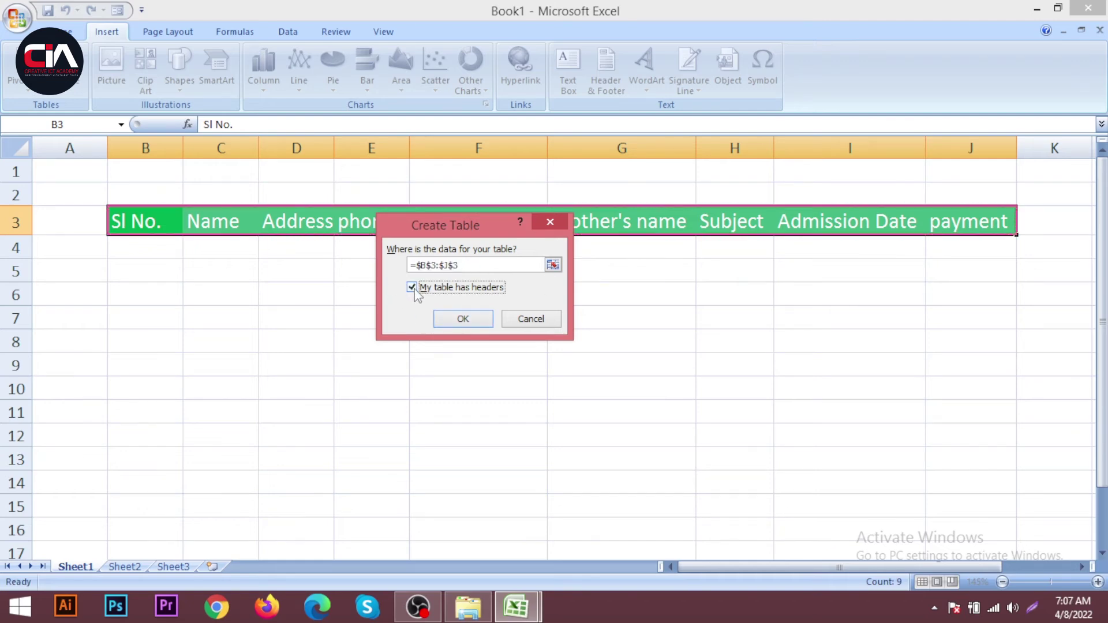
pyautogui.click(463, 319)
pyautogui.click(413, 294)
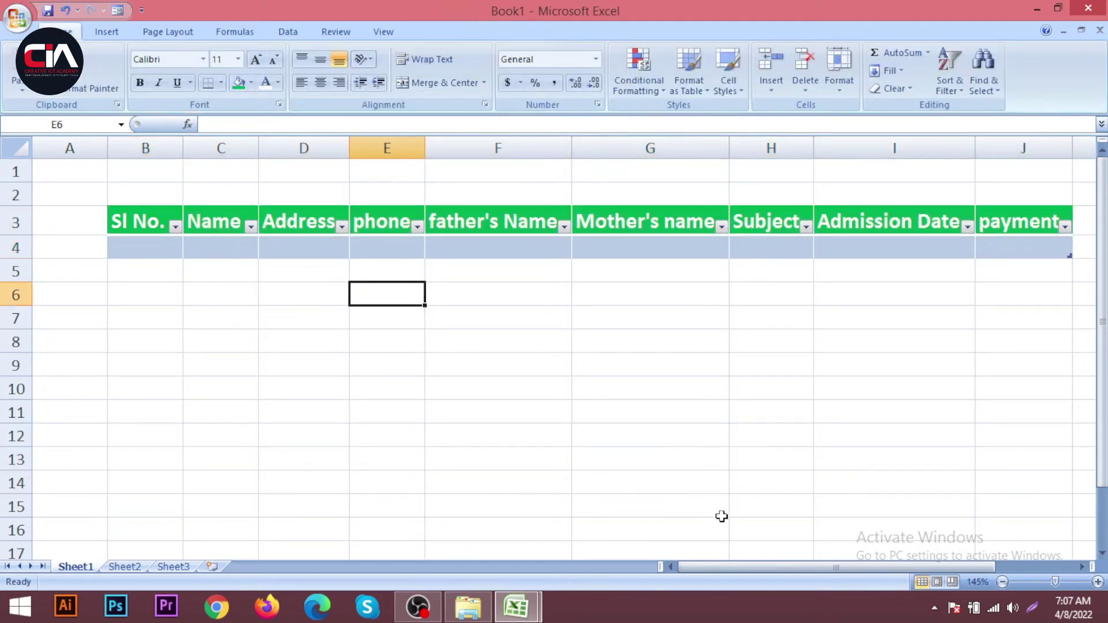
pyautogui.moveTo(744, 565); pyautogui.dragTo(760, 563)
pyautogui.scroll(-1, 575, 403)
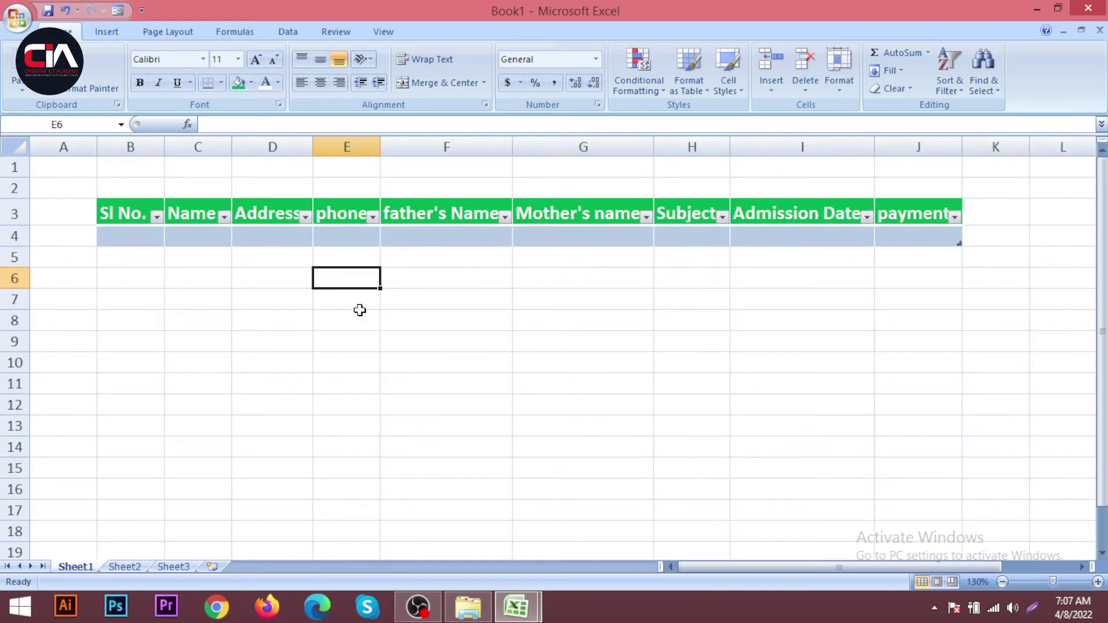
# Open the data entry form for the table from cell B4, the empty cell under Sl No
pyautogui.click(125, 214)
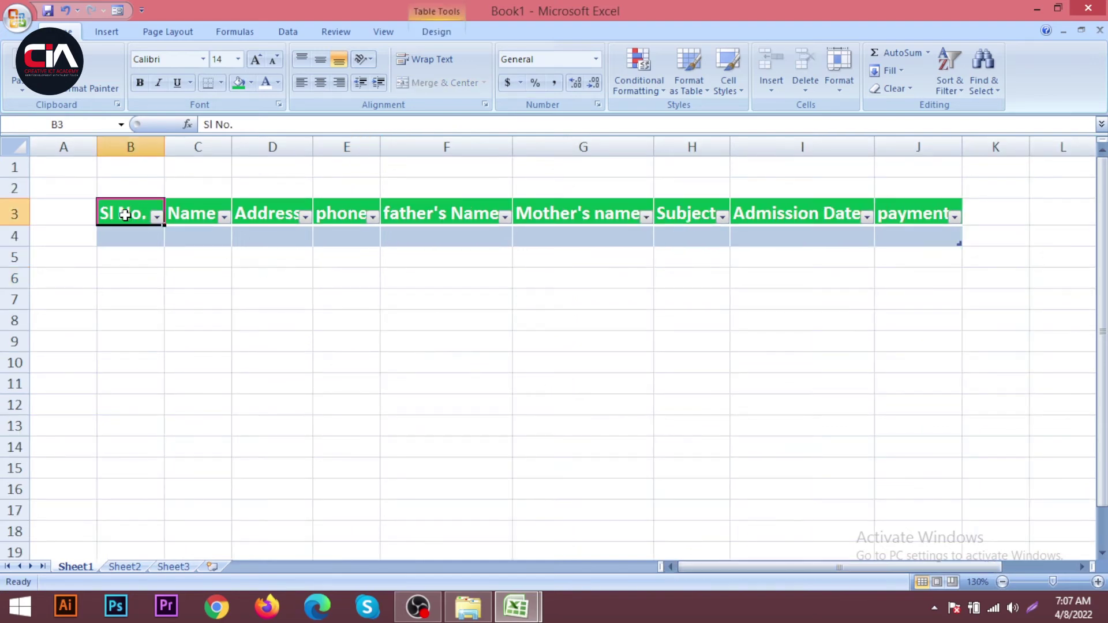
pyautogui.click(134, 235)
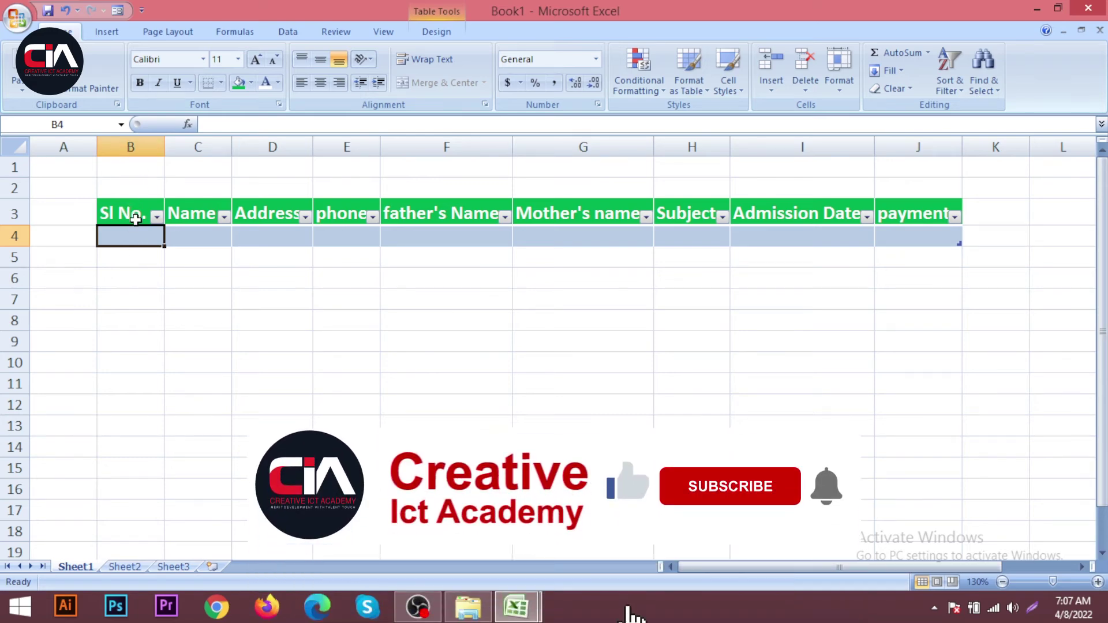
pyautogui.click(135, 218)
pyautogui.click(142, 235)
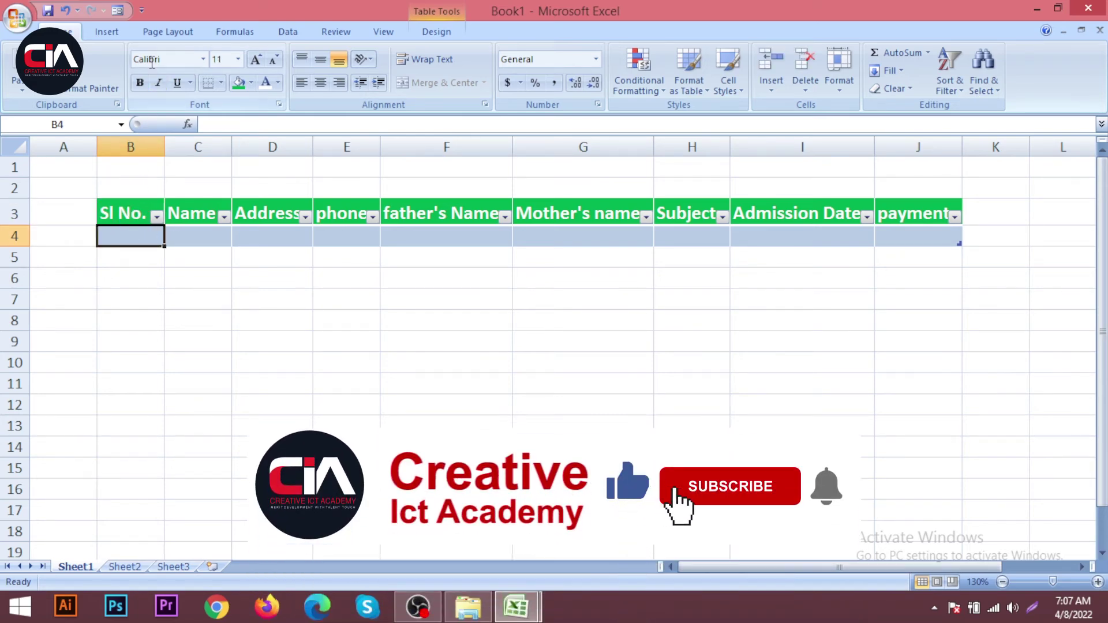
pyautogui.click(117, 10)
pyautogui.moveTo(383, 159); pyautogui.dragTo(503, 234)
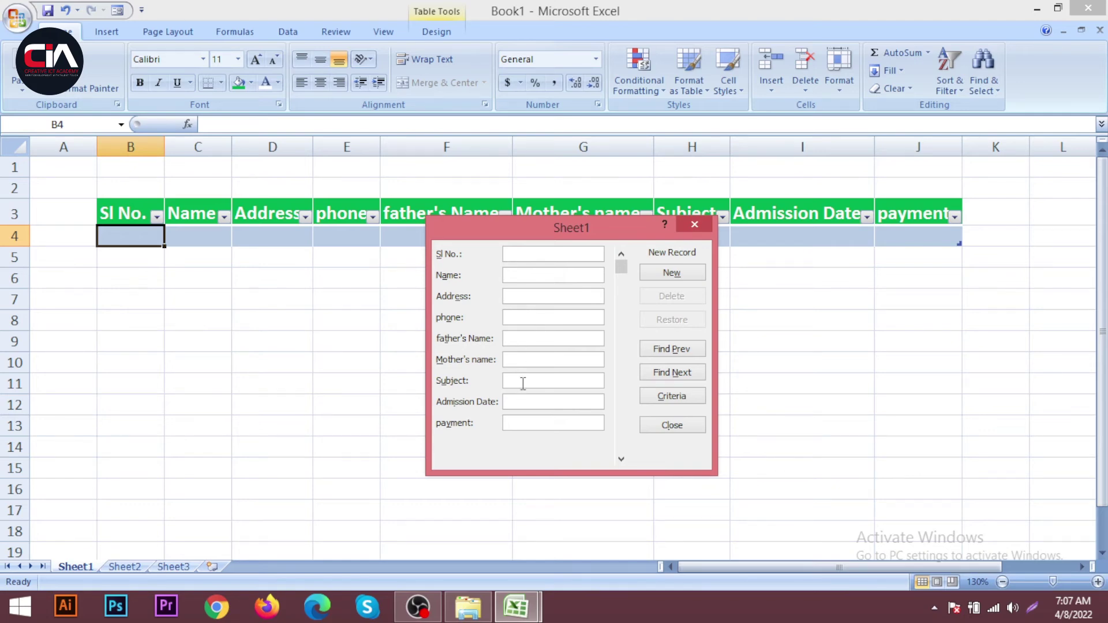
pyautogui.moveTo(552, 222); pyautogui.dragTo(528, 277)
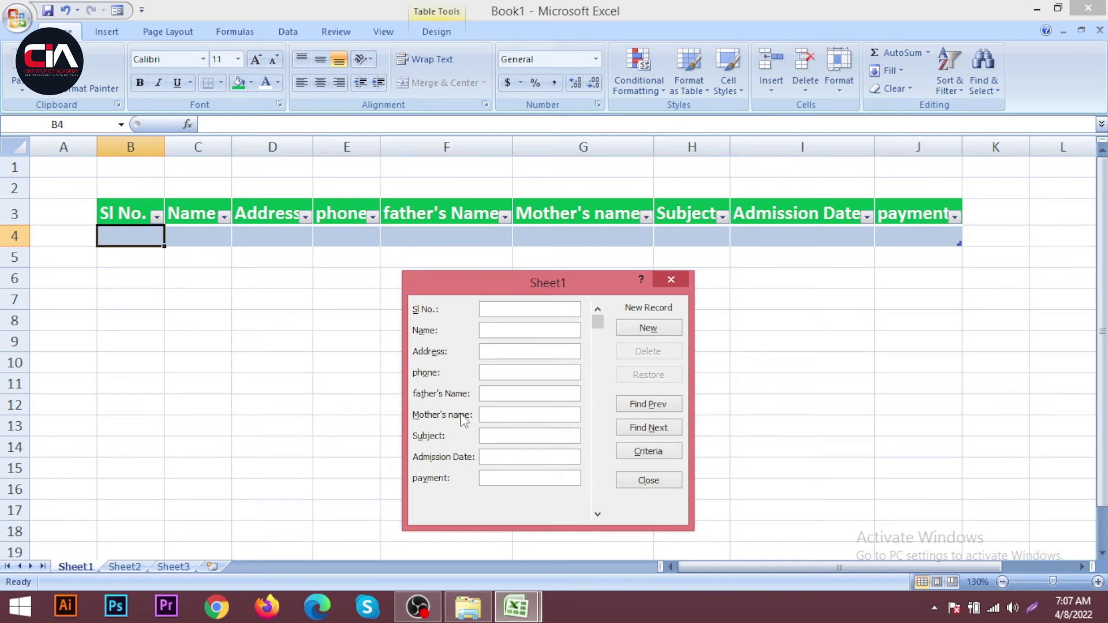
pyautogui.moveTo(486, 284); pyautogui.dragTo(437, 216)
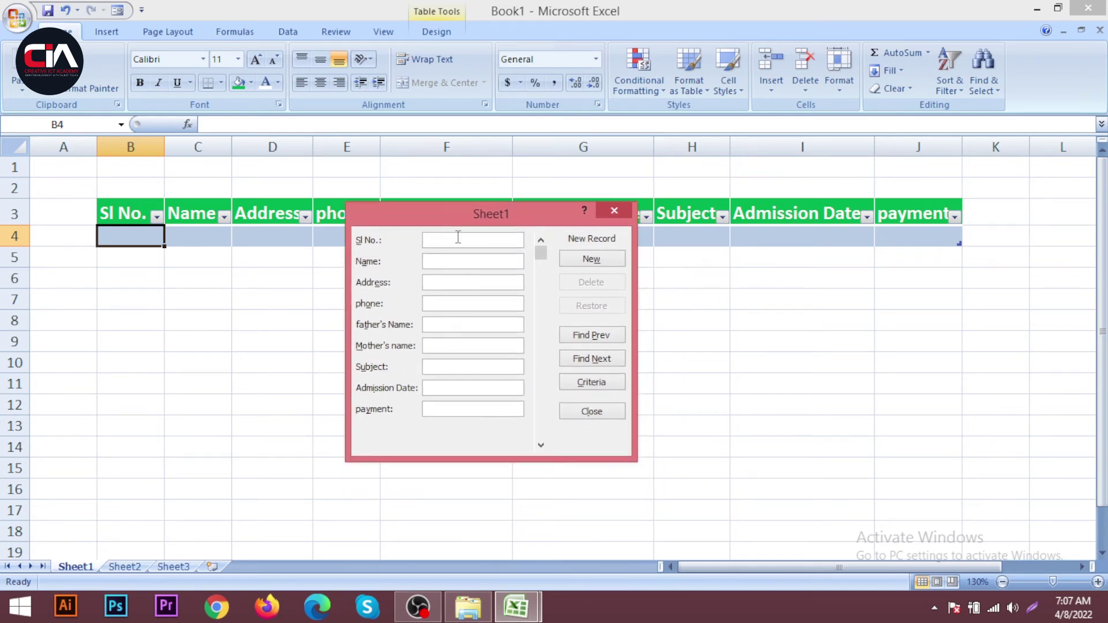
# Start the first record in the form with Sl No. 1 and the student's name, address and phone number
pyautogui.write('1')
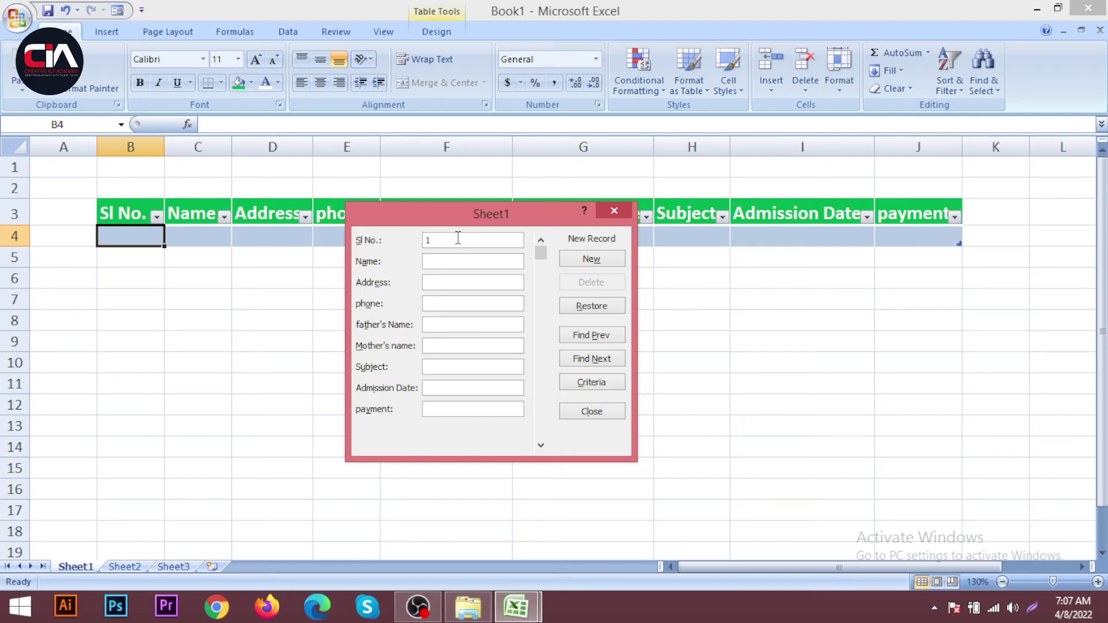
pyautogui.press('Tab')
pyautogui.press('Tab')
pyautogui.hotkey('shift', 'Tab')
pyautogui.hotkey('shift', 'Tab')
pyautogui.press('Tab')
pyautogui.write('md')
pyautogui.write('tangail')
pyautogui.write('072737473')
# Fill in the first record's father's name and mother's name, and enter gjhdfjghd as the subject
pyautogui.write('m')
pyautogui.write('ho')
pyautogui.press('BackSpace')
pyautogui.press('BackSpace')
pyautogui.press('BackSpace')
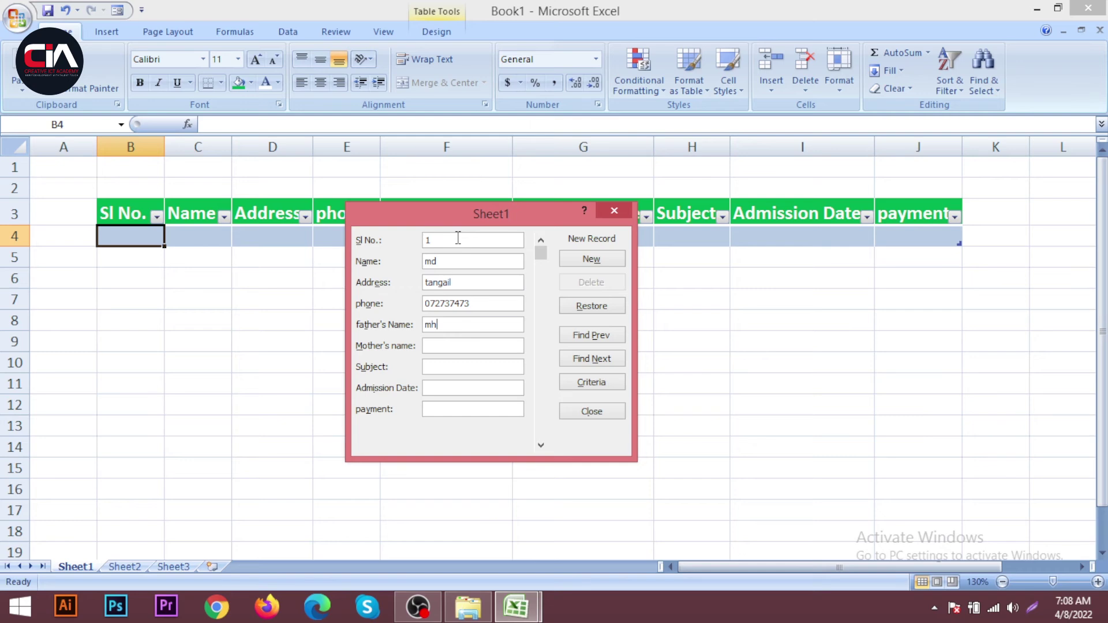
pyautogui.write('md')
pyautogui.press('BackSpace')
pyautogui.press('BackSpace')
pyautogui.write('ndfhsj')
pyautogui.press('Tab')
pyautogui.write('dffhsfh')
pyautogui.write('gjhdfjghd')
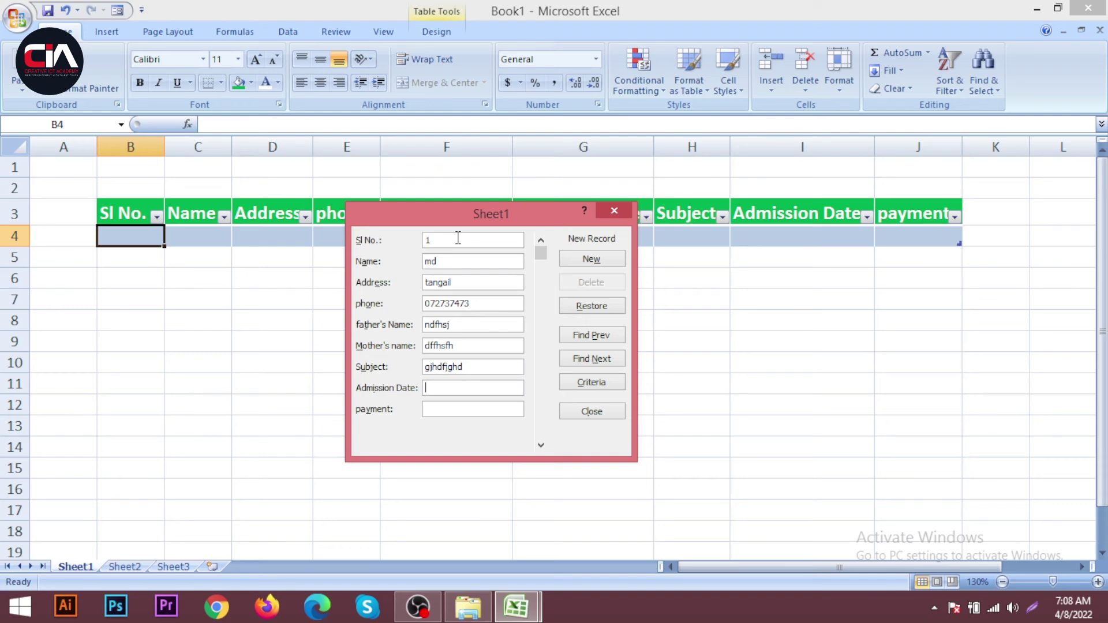
# Enter the admission date 12.6.2001 and payment 2000, and add the first record to the table
pyautogui.write('12')
pyautogui.write('.6')
pyautogui.write('.200')
pyautogui.write('1')
pyautogui.write('2000')
pyautogui.press('Return')
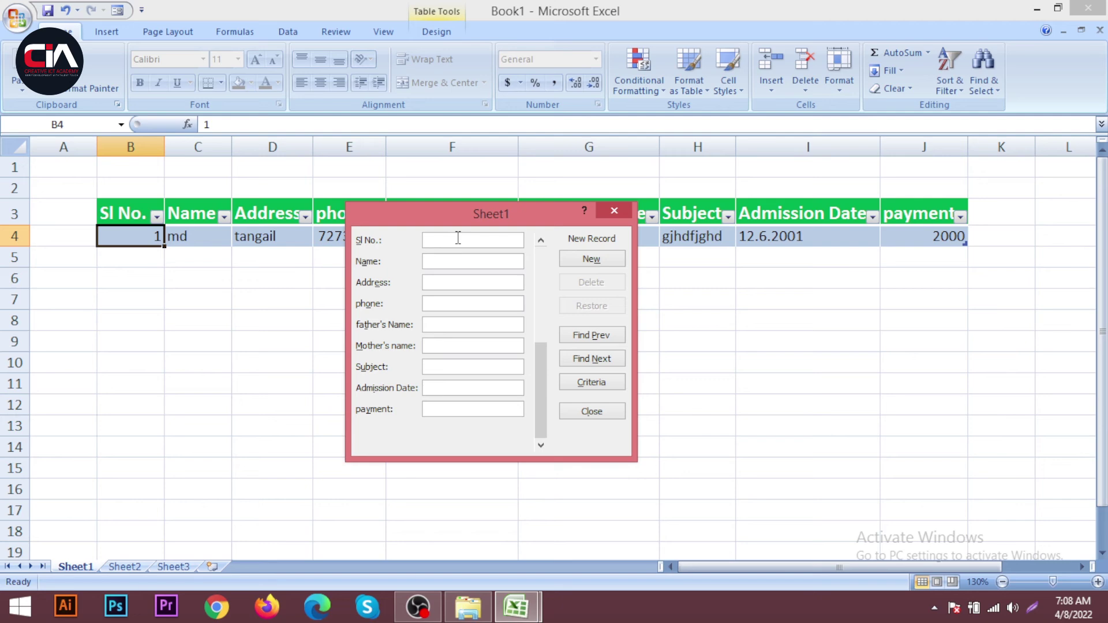
# Start the second record with Sl No. 2 and the student's name, address, phone number and father's name
pyautogui.moveTo(464, 216); pyautogui.dragTo(455, 326)
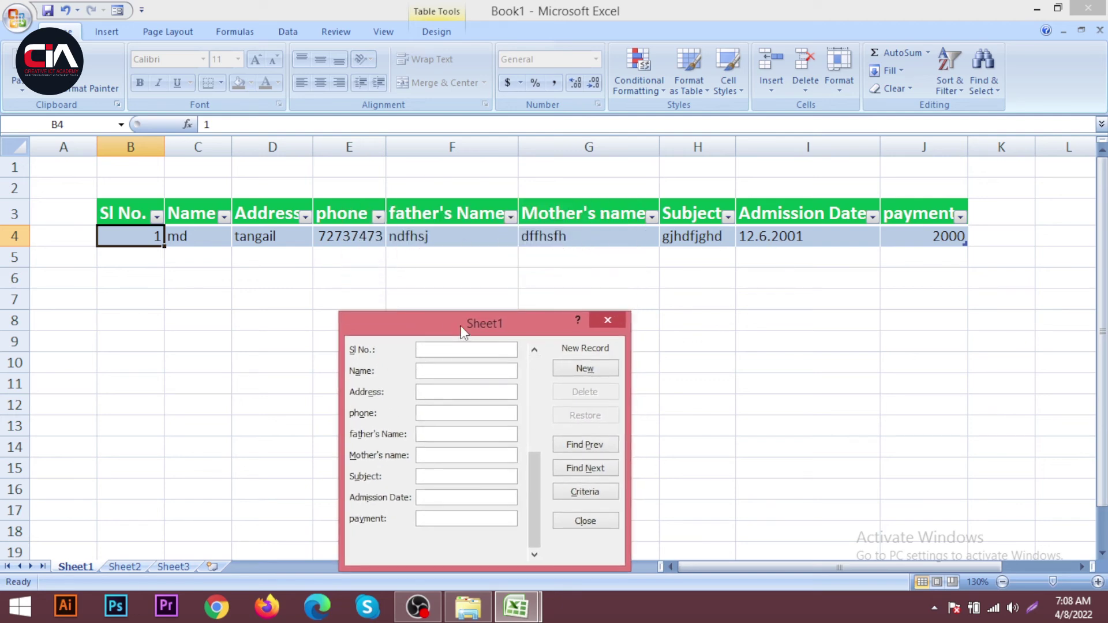
pyautogui.moveTo(462, 326); pyautogui.dragTo(447, 303)
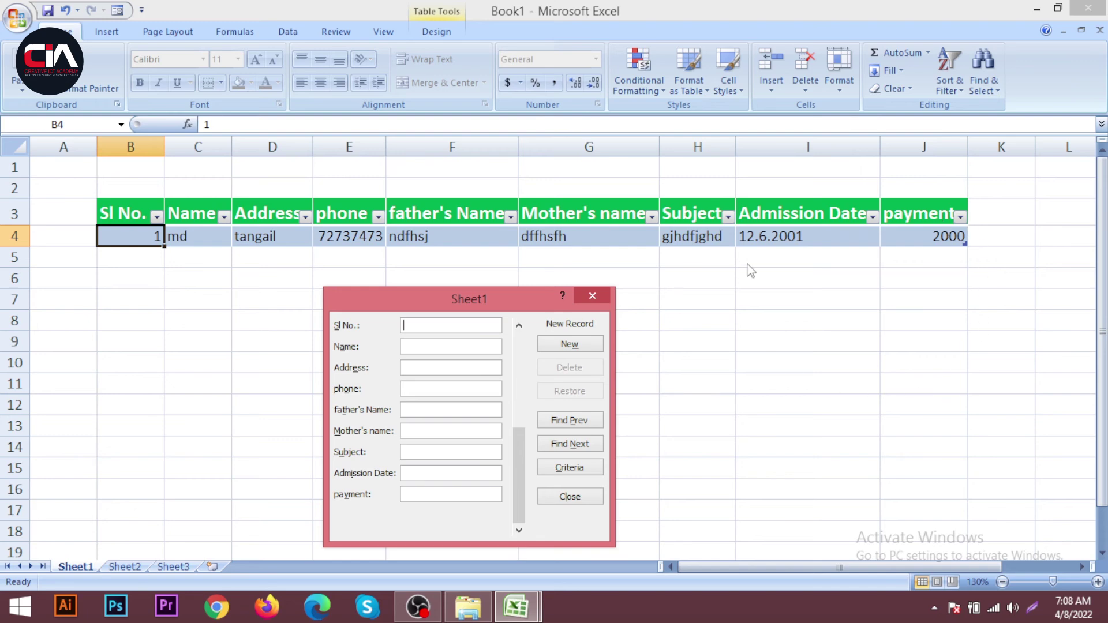
pyautogui.moveTo(463, 305); pyautogui.dragTo(489, 284)
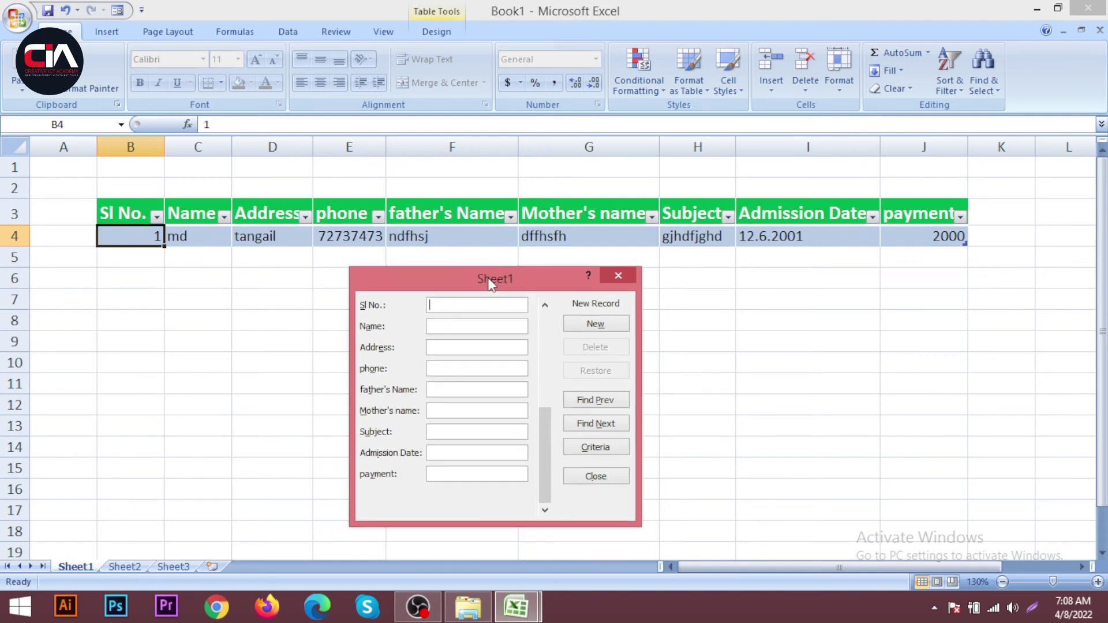
pyautogui.click(504, 307)
pyautogui.write('2')
pyautogui.press('Tab')
pyautogui.write('fhdfj')
pyautogui.write('gfdjghfj')
pyautogui.press('Tab')
pyautogui.write('745675675')
pyautogui.write('ggsgsj')
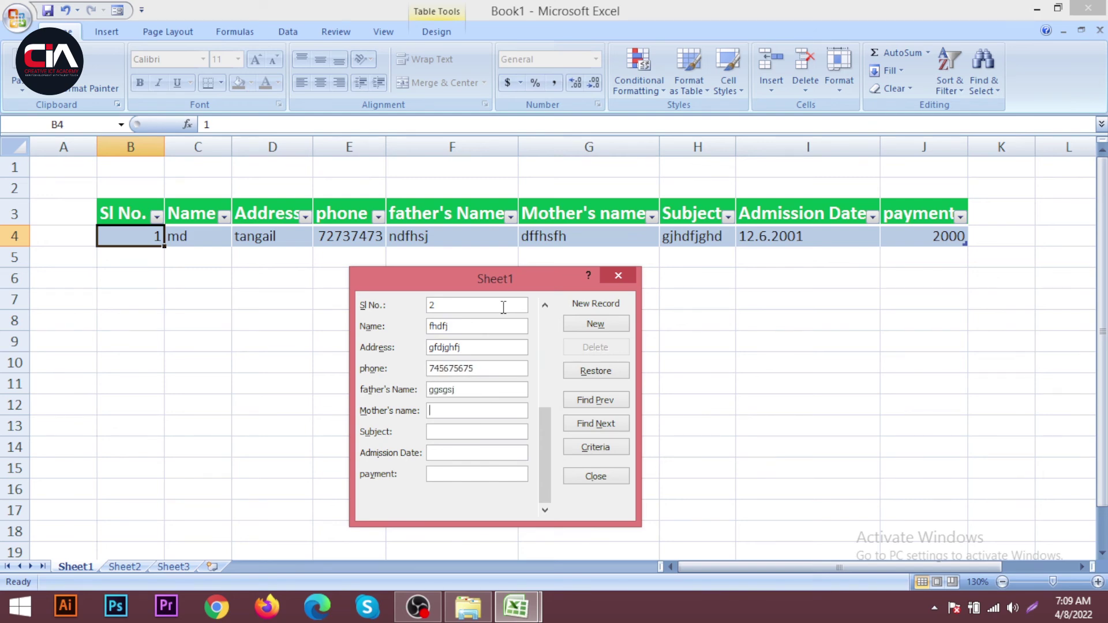
# Complete the second record with the mother's name, subject eurusriu, admission date 7.8.20017 and payment 6000, and add it to the table
pyautogui.write('gjrgjsrgj')
pyautogui.press('Tab')
pyautogui.write('eurusriu')
pyautogui.press('Tab')
pyautogui.write('76')
pyautogui.press('BackSpace')
pyautogui.write('.89')
pyautogui.press('BackSpace')
pyautogui.write('.20017')
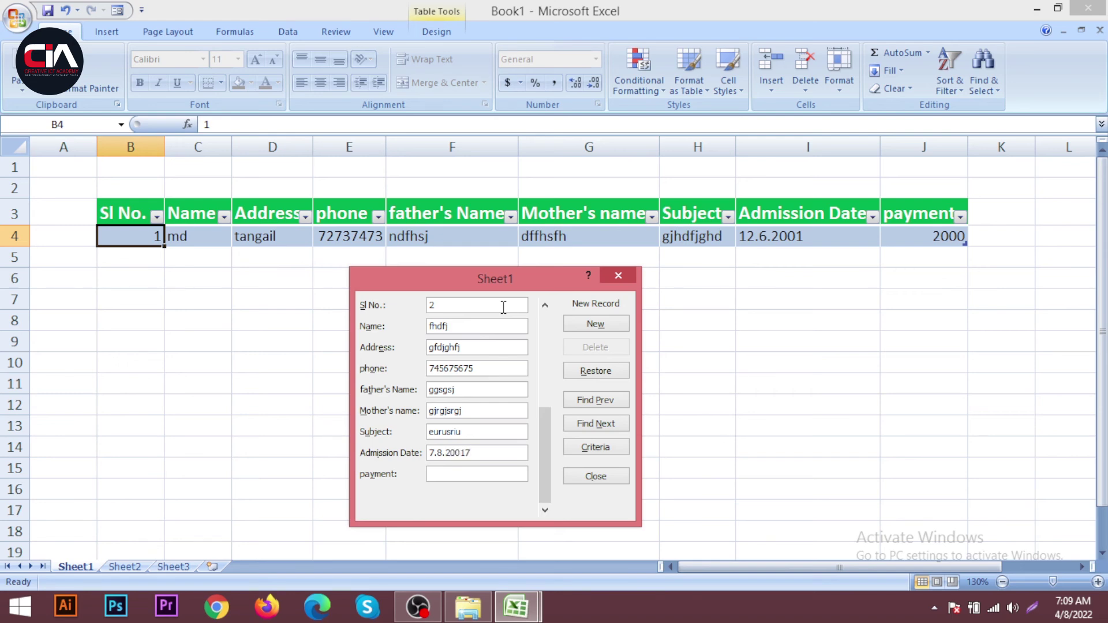
pyautogui.write('6000')
pyautogui.click(612, 327)
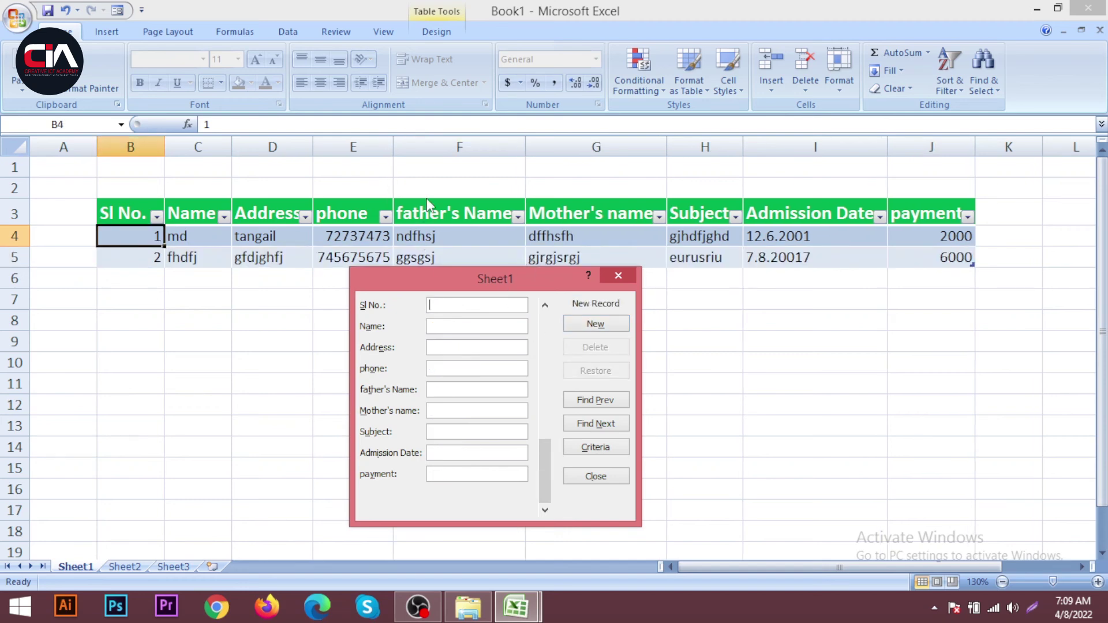
# Browse back and forth through the saved records in the data entry form
pyautogui.moveTo(550, 283); pyautogui.dragTo(561, 238)
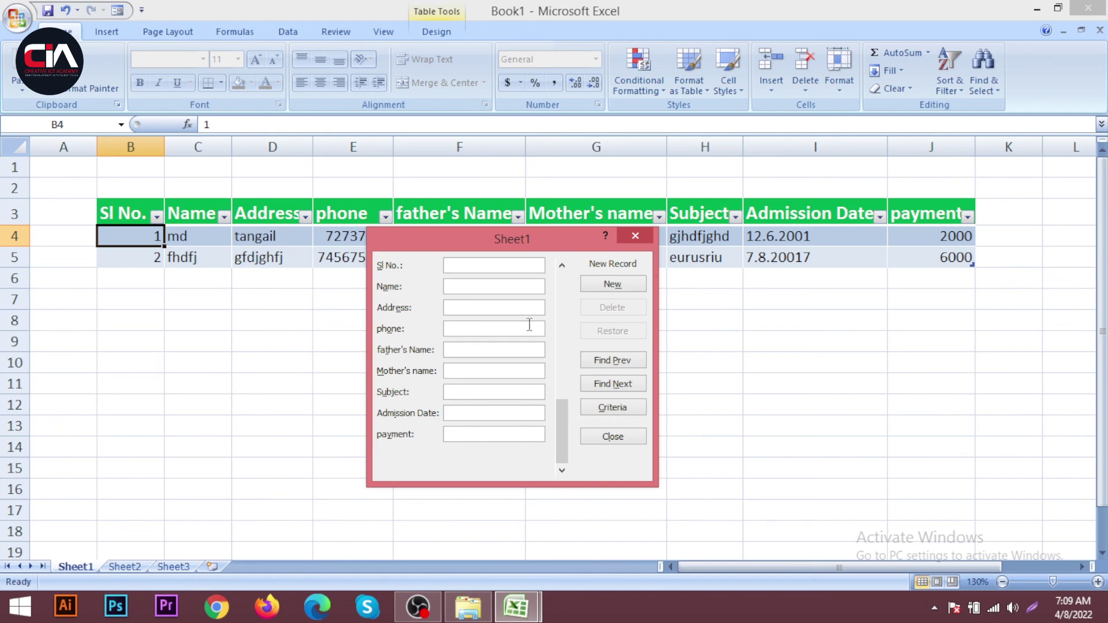
pyautogui.moveTo(549, 241); pyautogui.dragTo(527, 272)
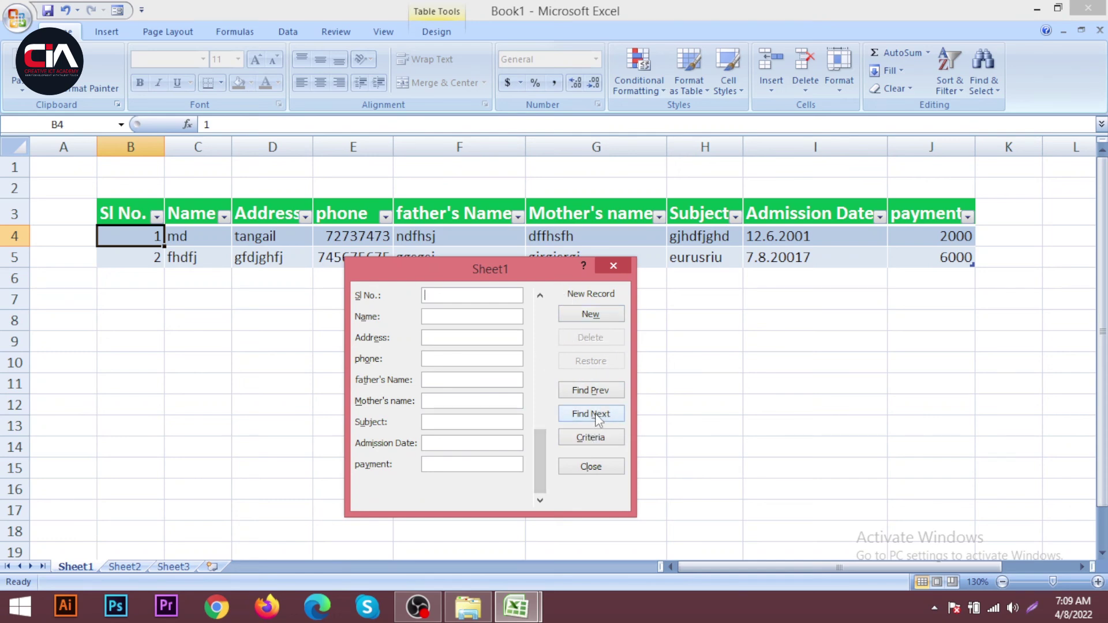
pyautogui.click(597, 396)
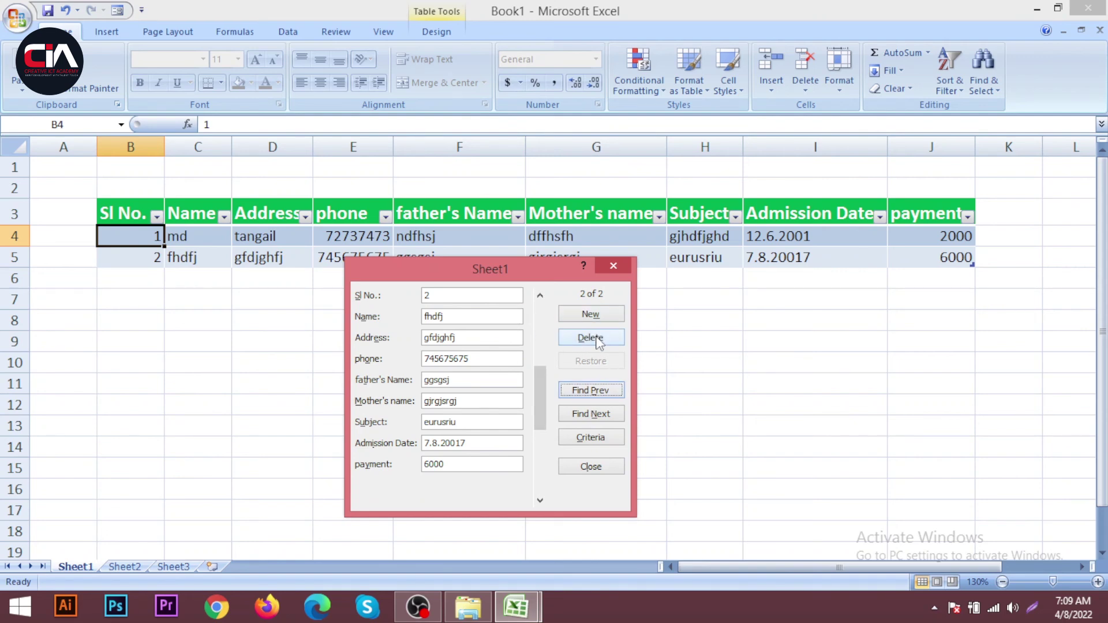
pyautogui.click(592, 421)
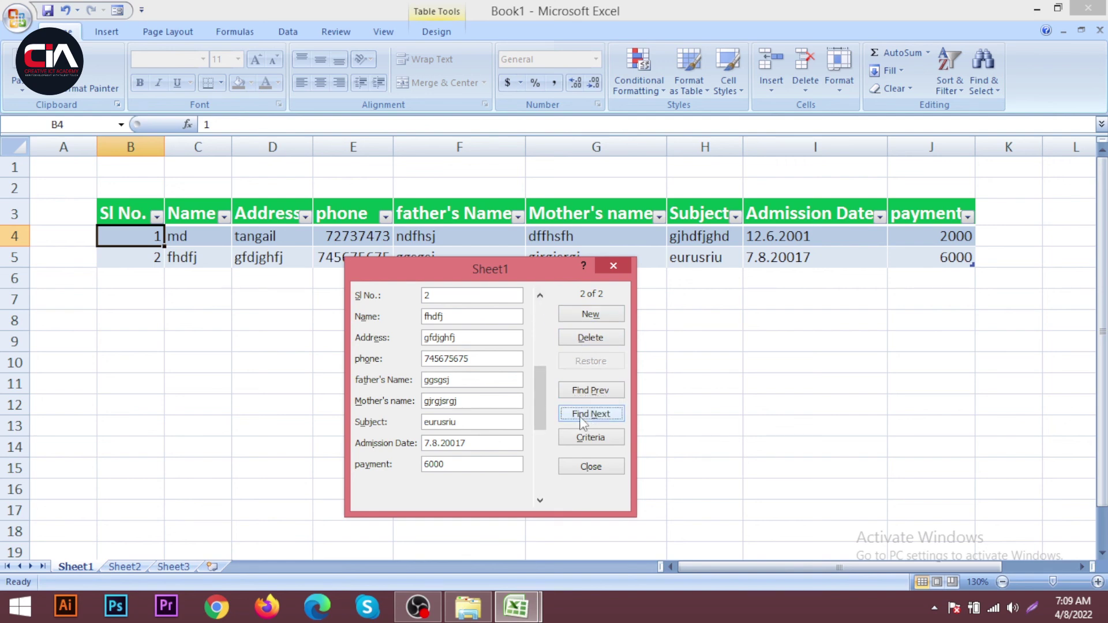
pyautogui.click(591, 389)
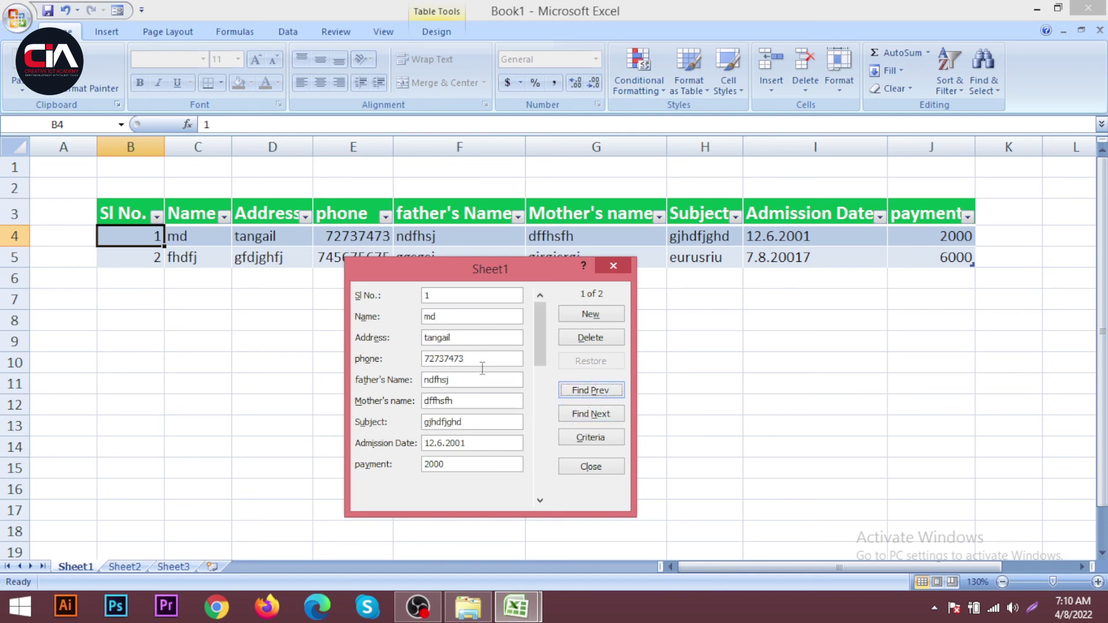
pyautogui.click(589, 415)
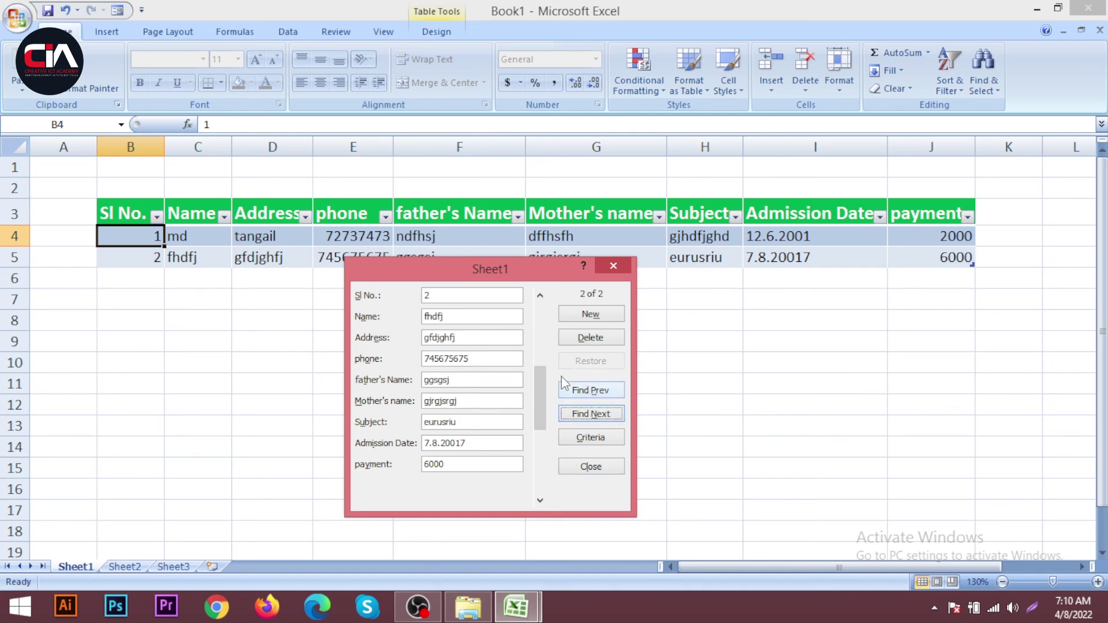
# Close the data entry form and reopen it for the same table
pyautogui.click(604, 467)
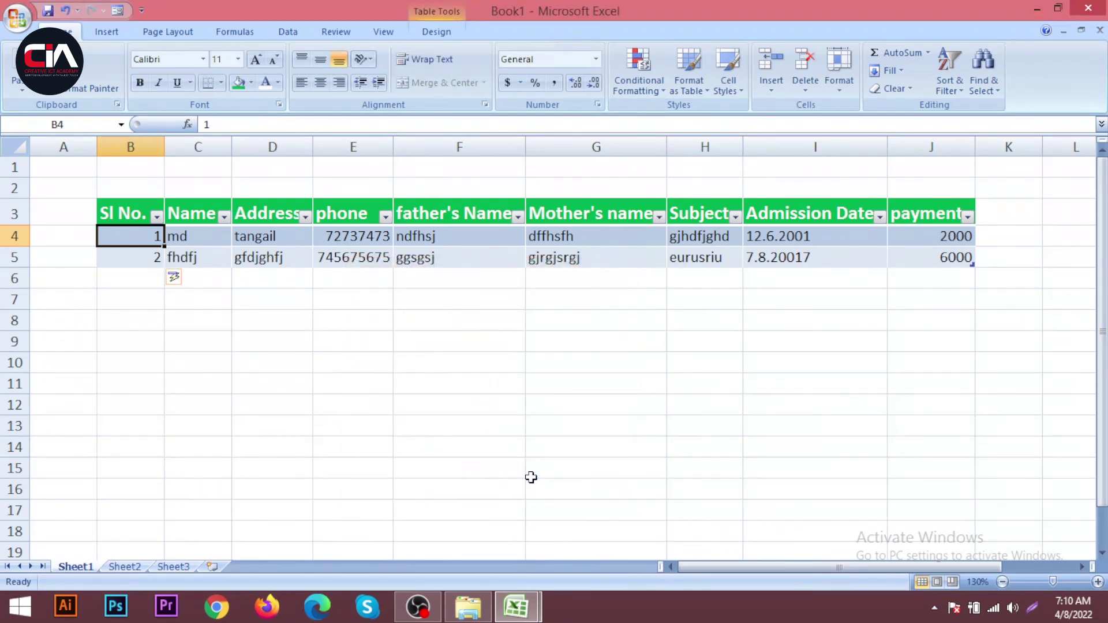
pyautogui.click(117, 12)
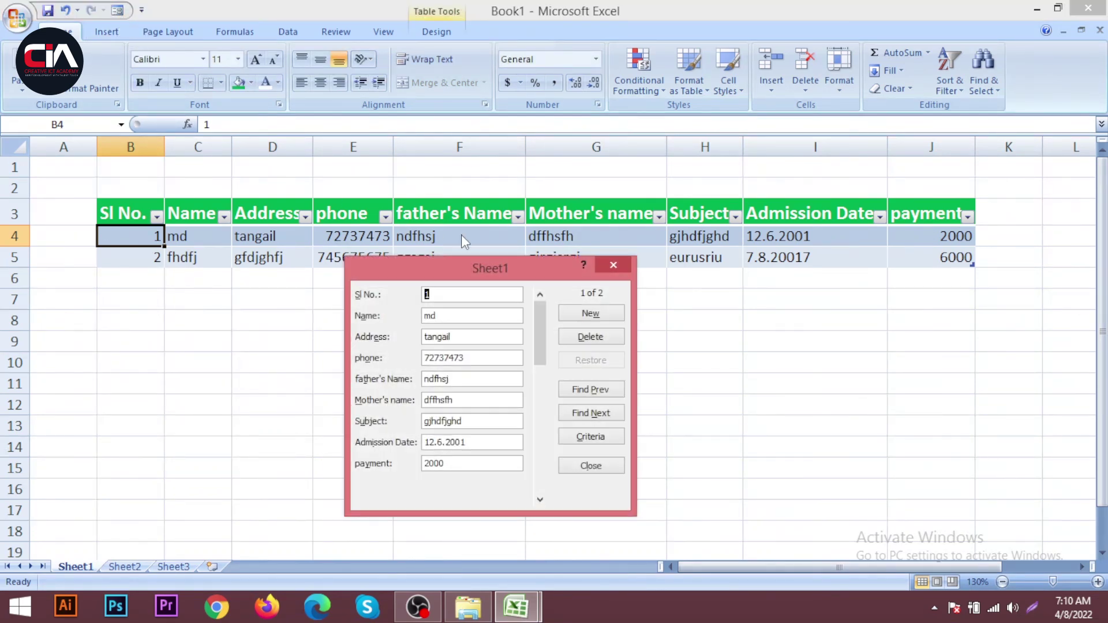
# Close the data entry form and try to reopen it from the empty cell C6 just below the table
pyautogui.click(621, 267)
pyautogui.click(193, 284)
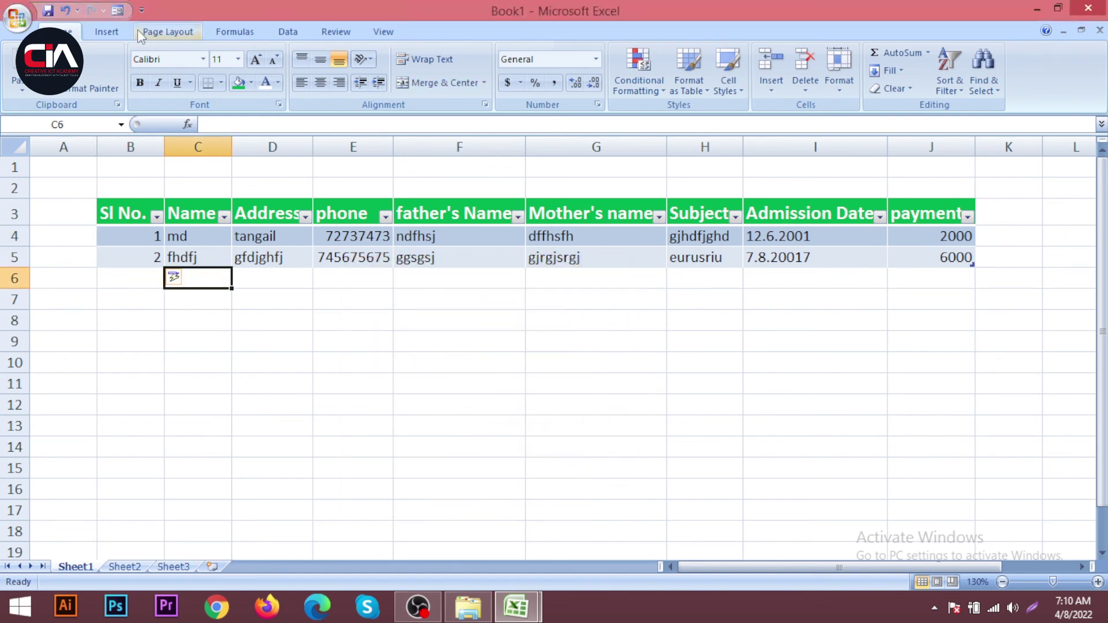
pyautogui.click(117, 12)
pyautogui.click(567, 346)
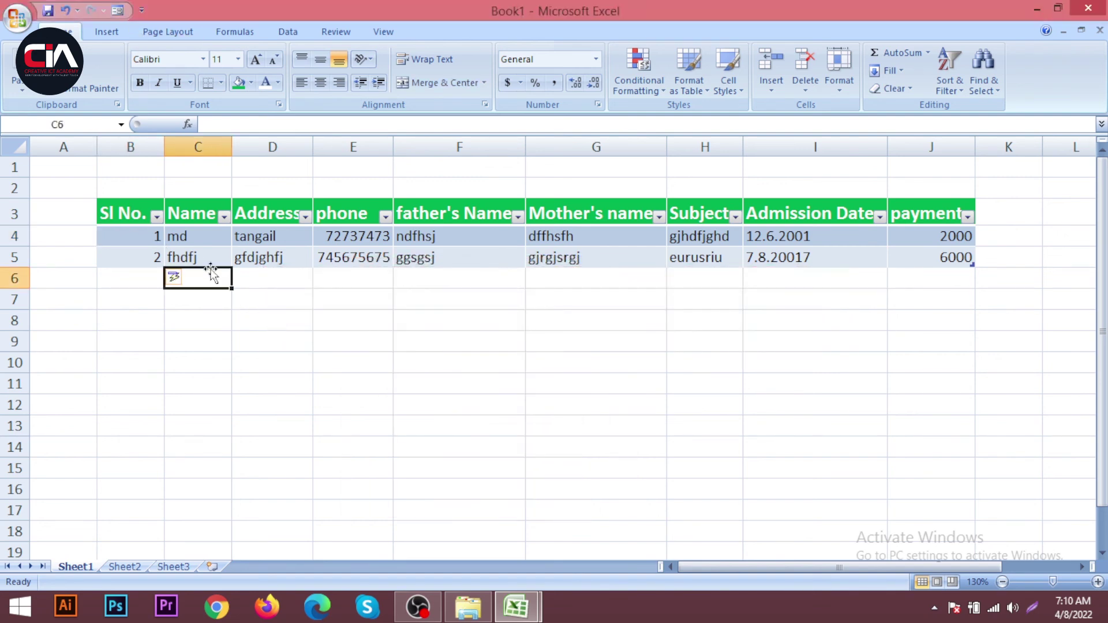
# Open the data entry form from cell B5 inside the table, view a blank new record, and close the form without entering data
pyautogui.click(142, 237)
pyautogui.click(142, 256)
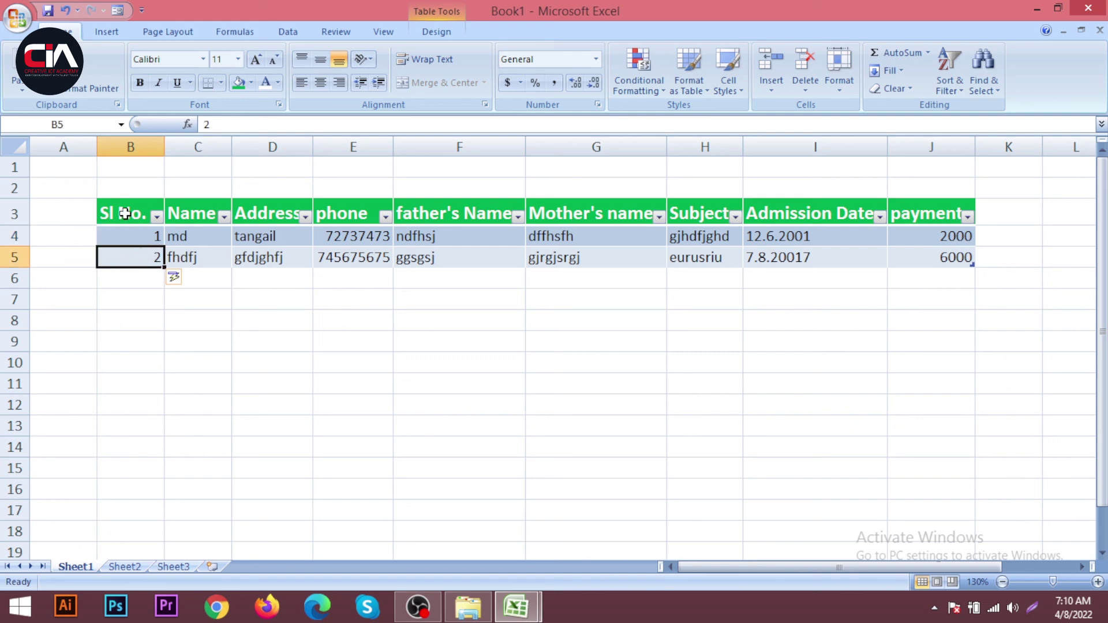
pyautogui.click(118, 12)
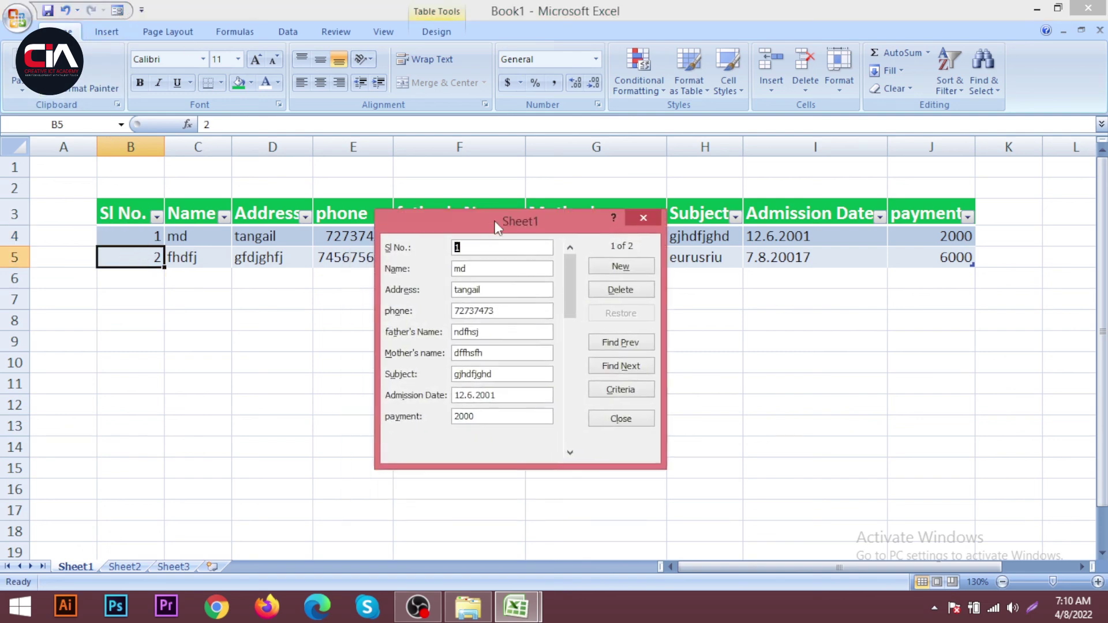
pyautogui.click(648, 245)
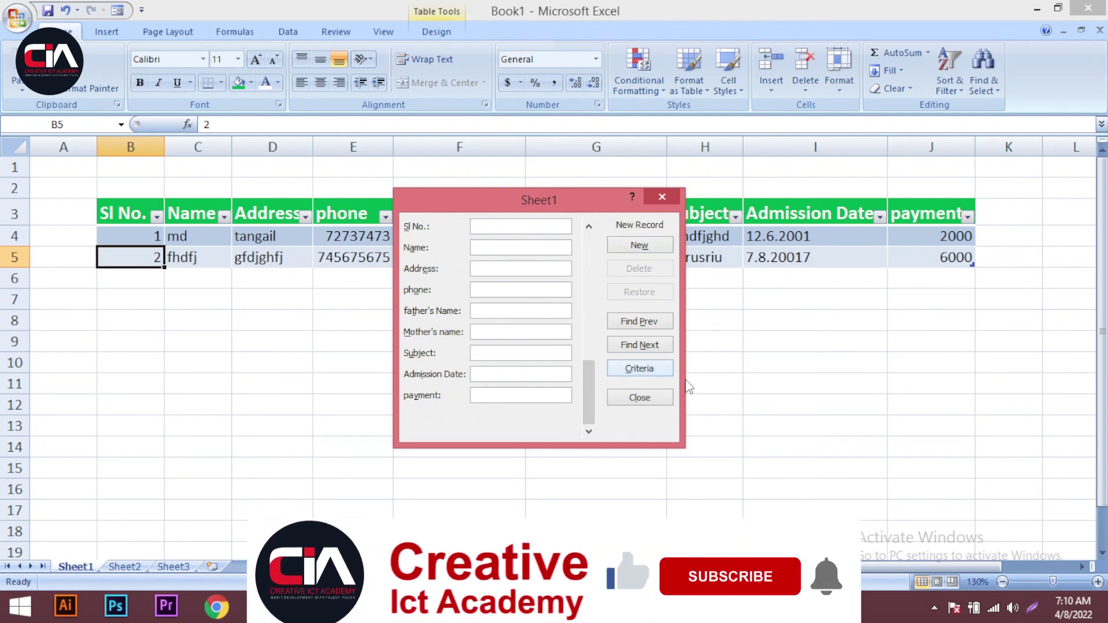
pyautogui.click(630, 397)
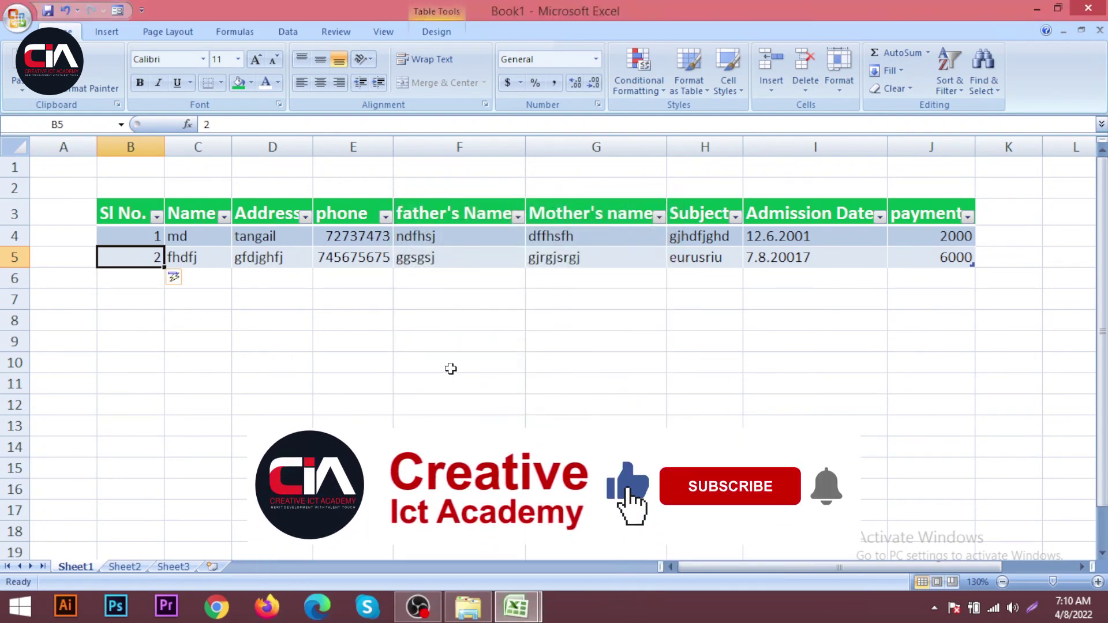
pyautogui.click(425, 363)
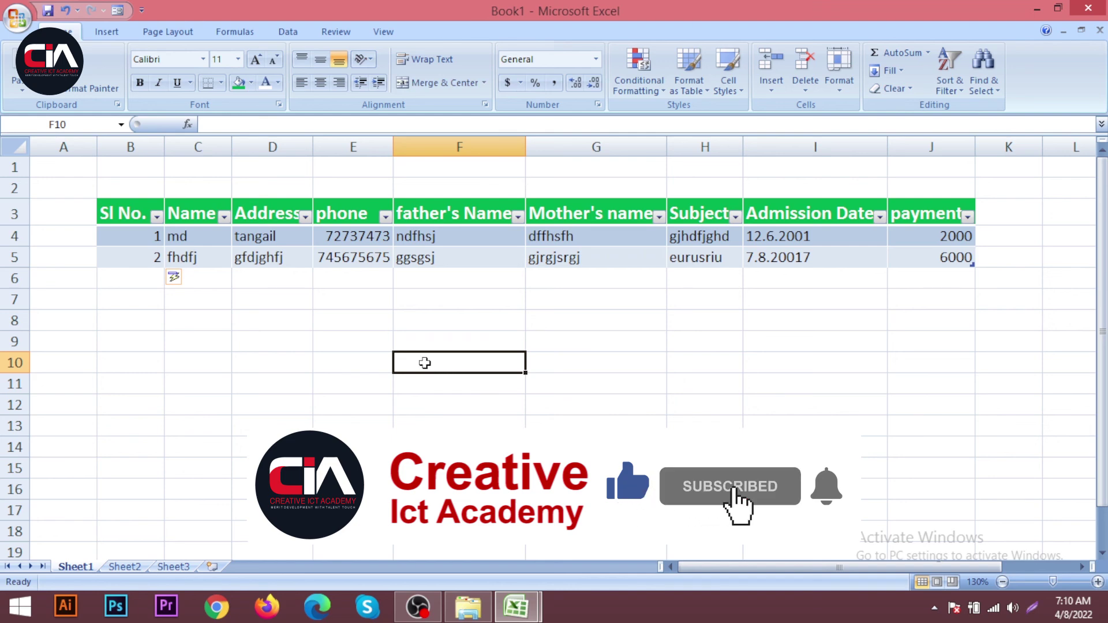